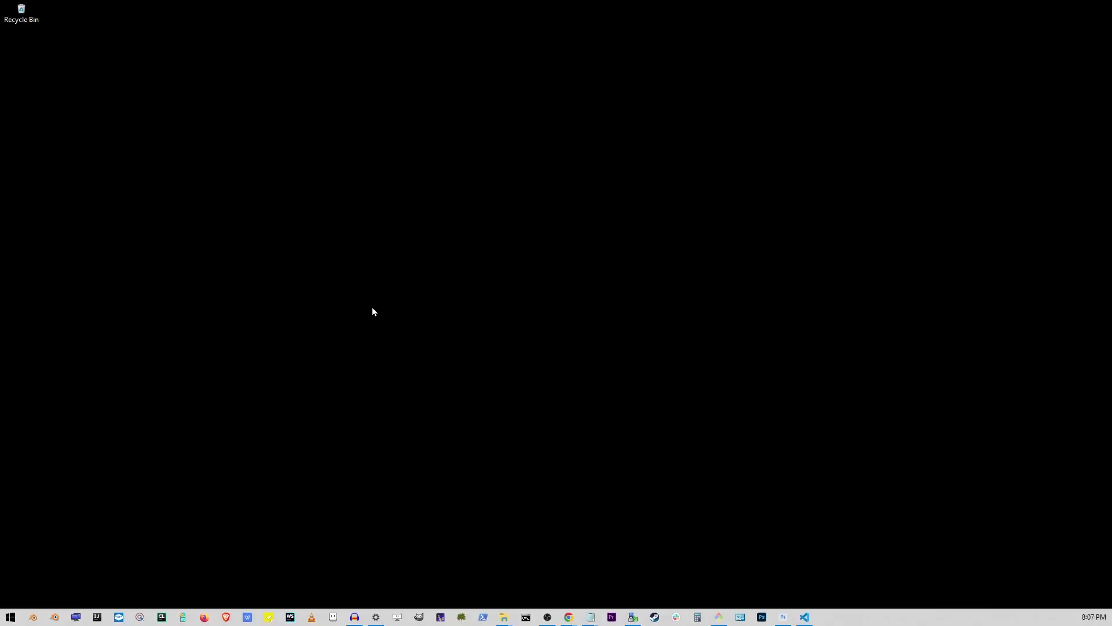
Search Start for 'windows features' to find Turn Windows features on or off.
click(7, 617)
text(windows features)
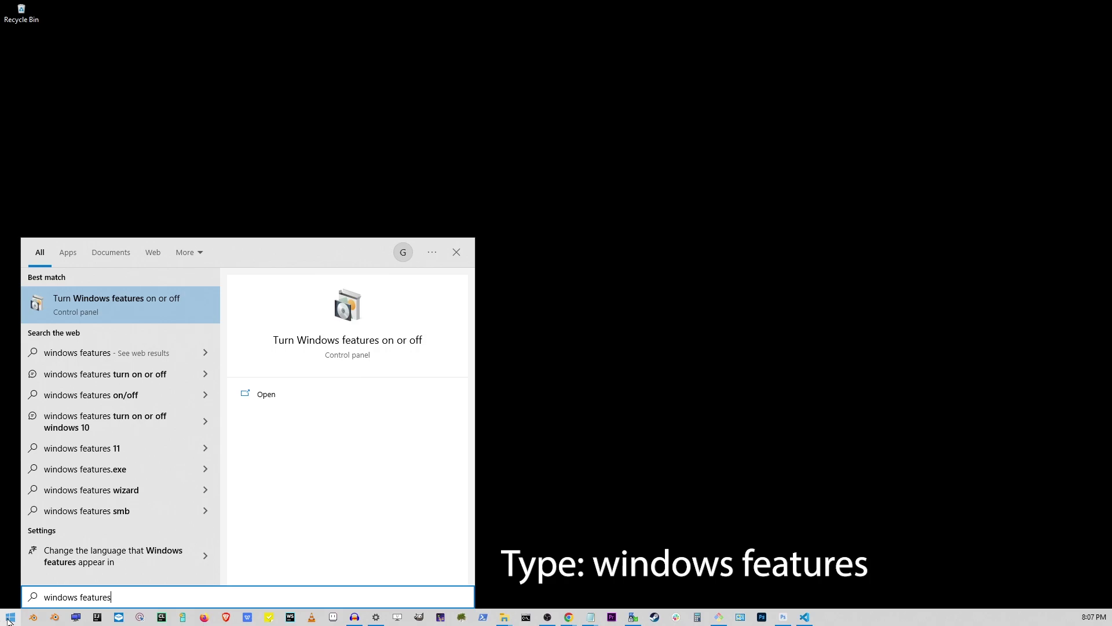
triple_click(84, 597)
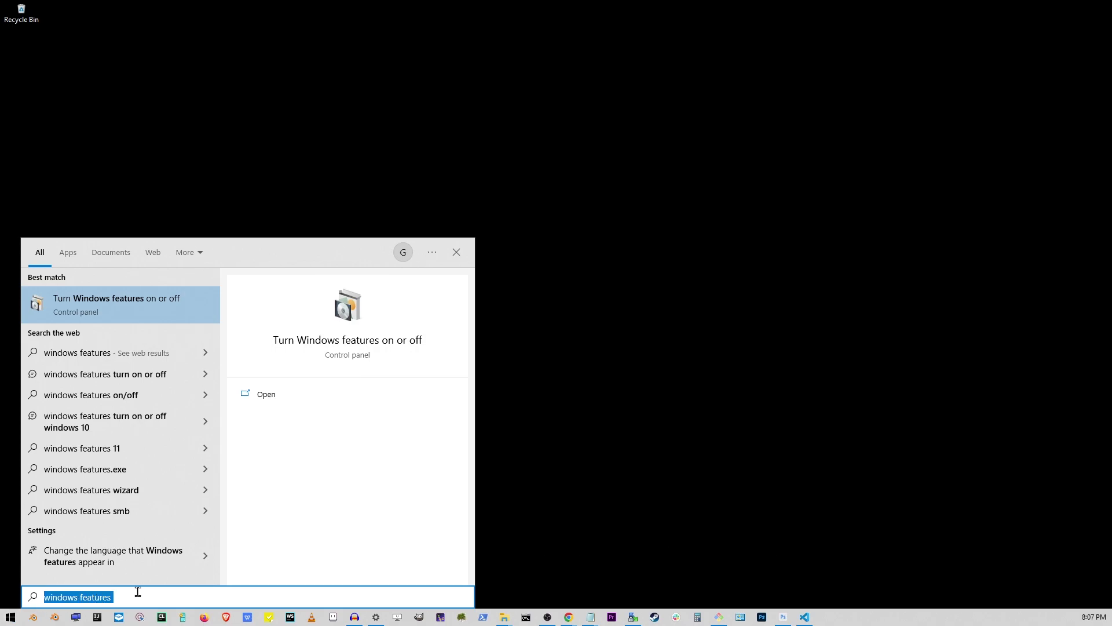
Open Turn Windows features on or off and enable Virtual Machine Platform.
click(91, 301)
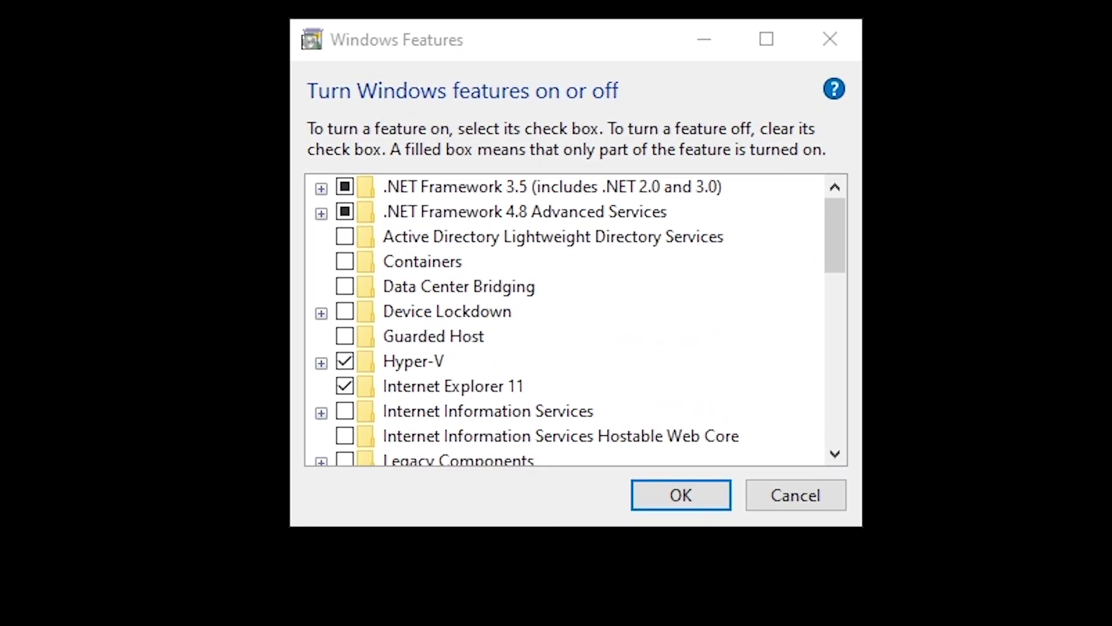
drag(836, 213, 858, 444)
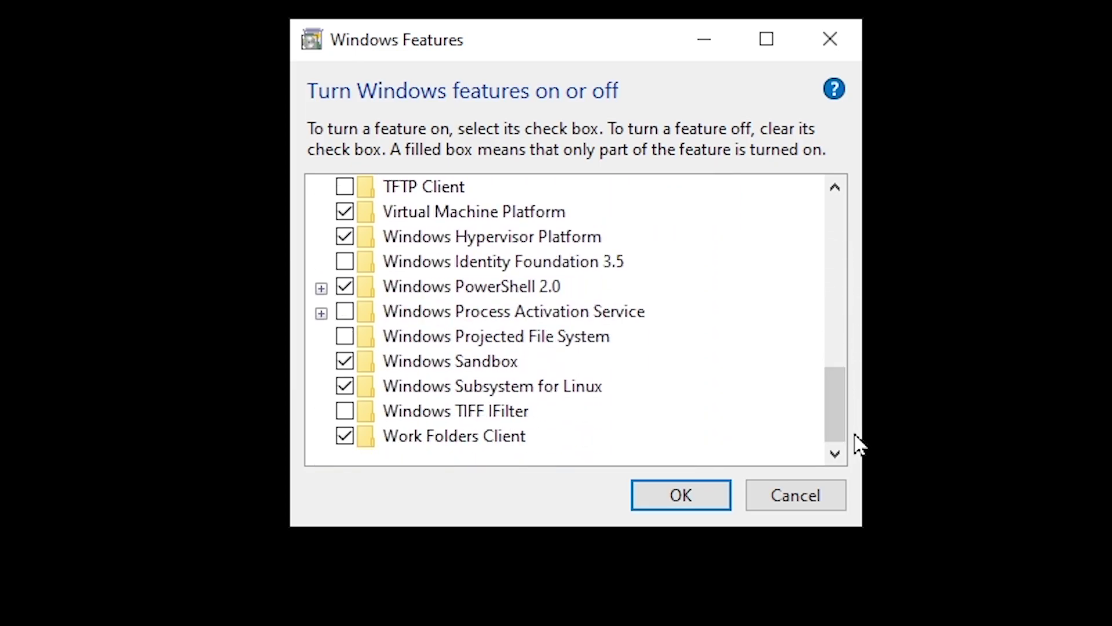
click(458, 218)
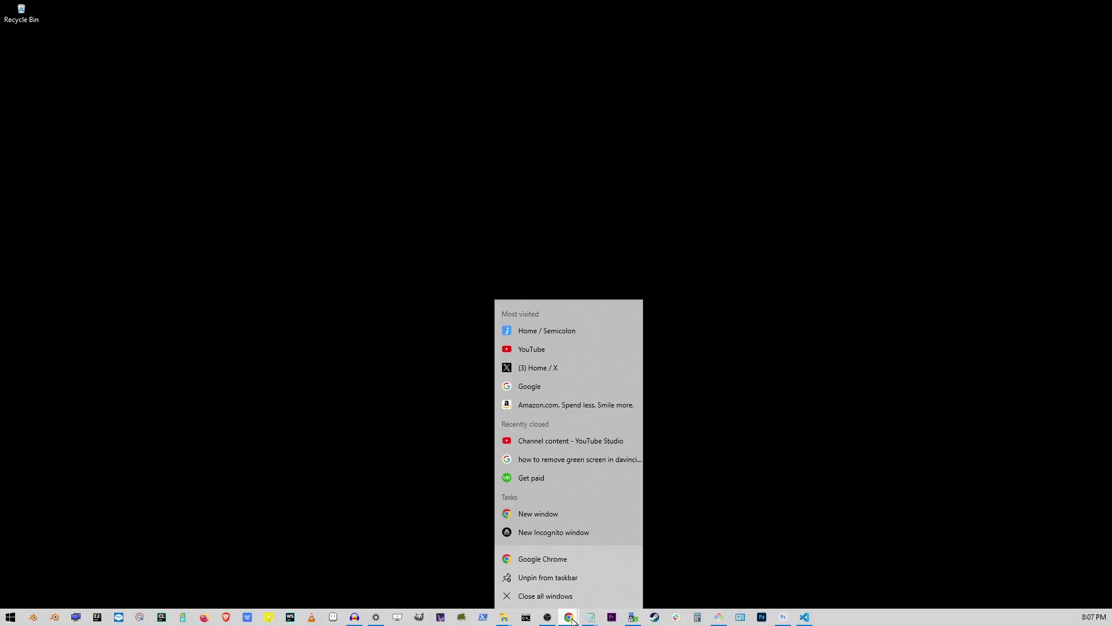
Launch Chrome and search Google for 'wsa builds'.
click(549, 558)
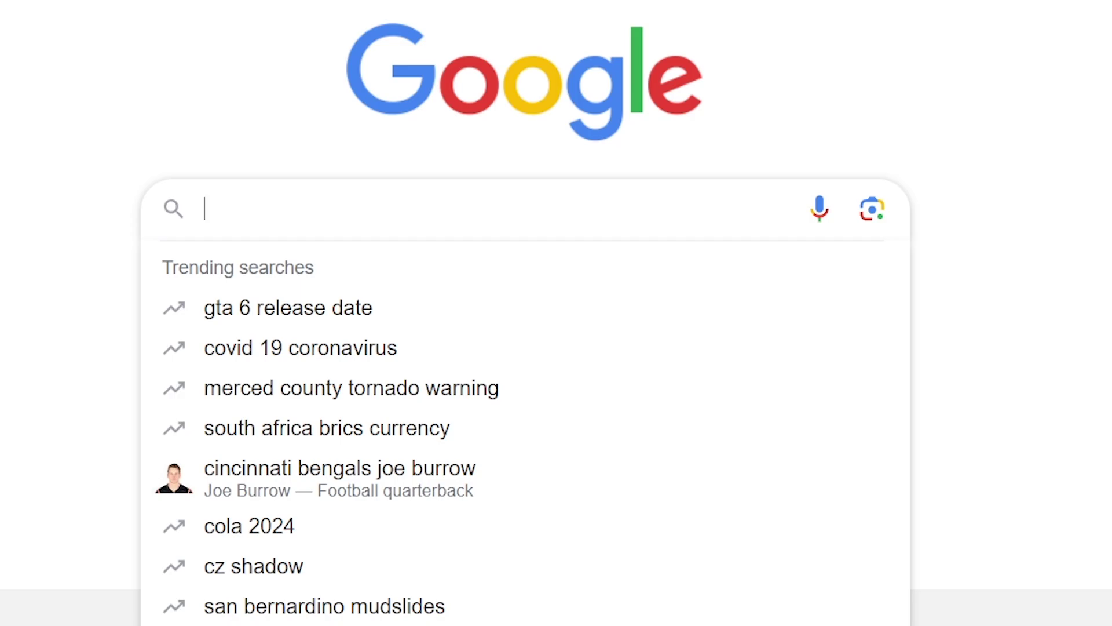
text(wsa builds)
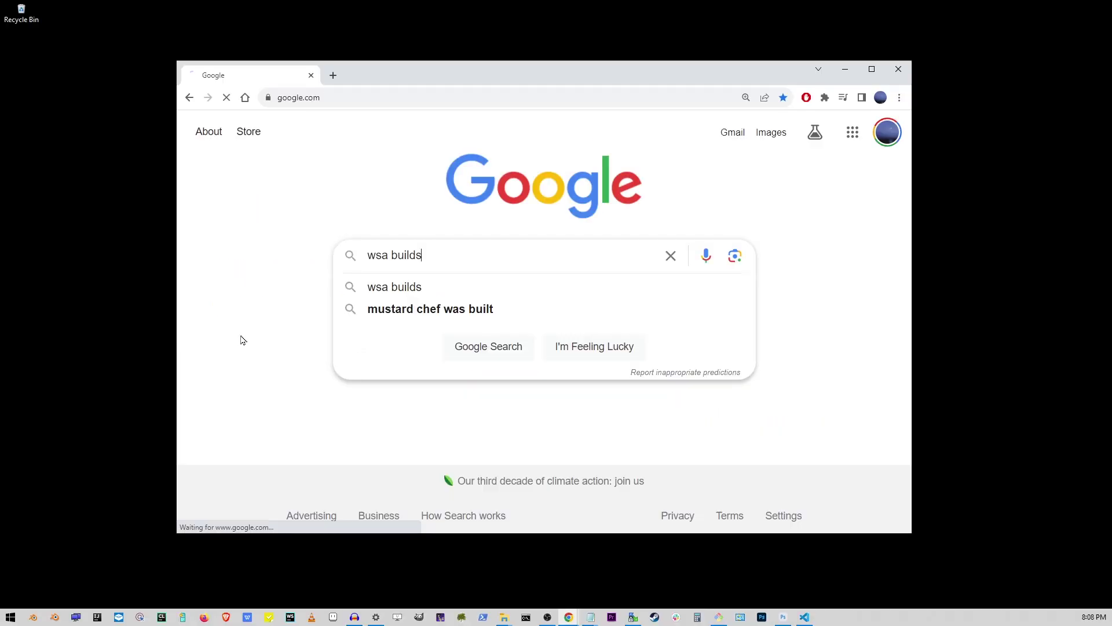
key(Return)
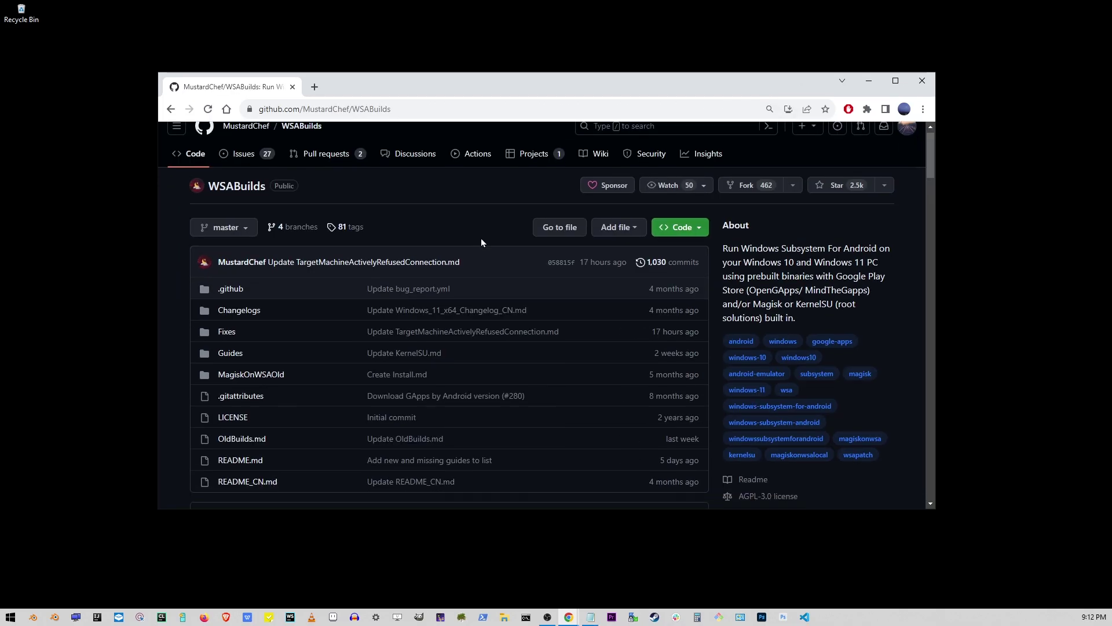
Scroll the MustardChef/WSABuilds README down to the Windows 11 and Windows 10 download table.
scroll(481, 241, down, 5)
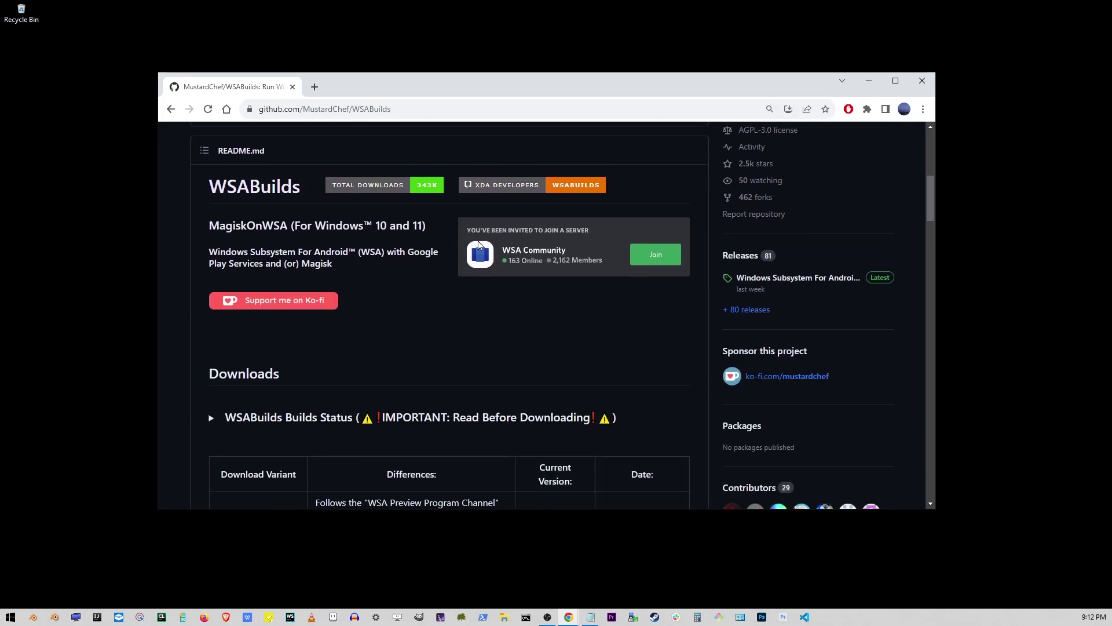
scroll(479, 244, down, 8)
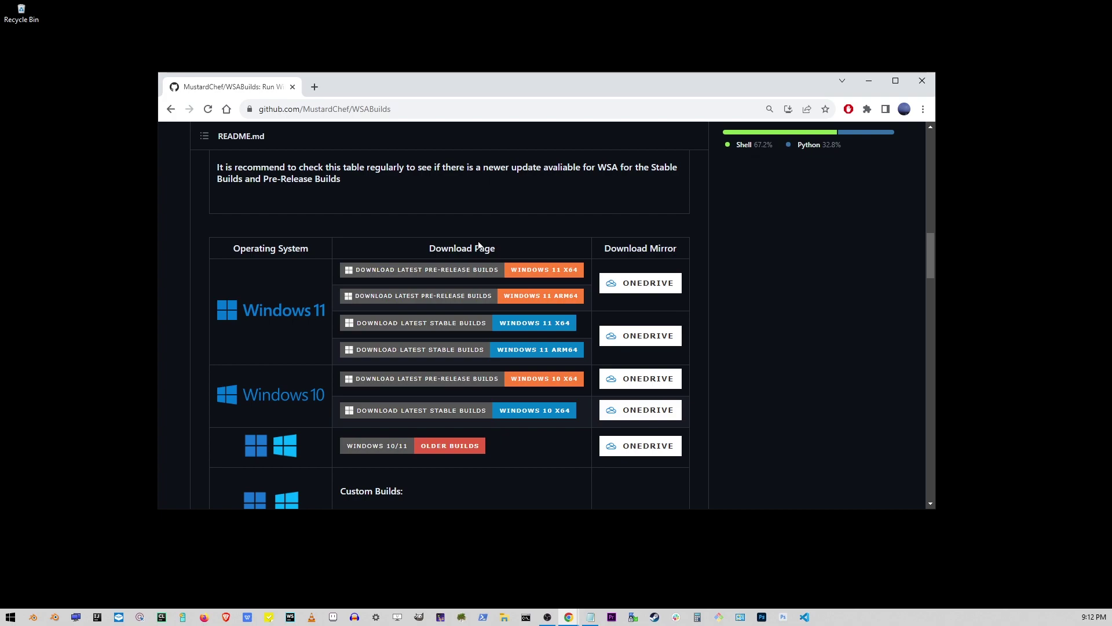
scroll(479, 246, down, 2)
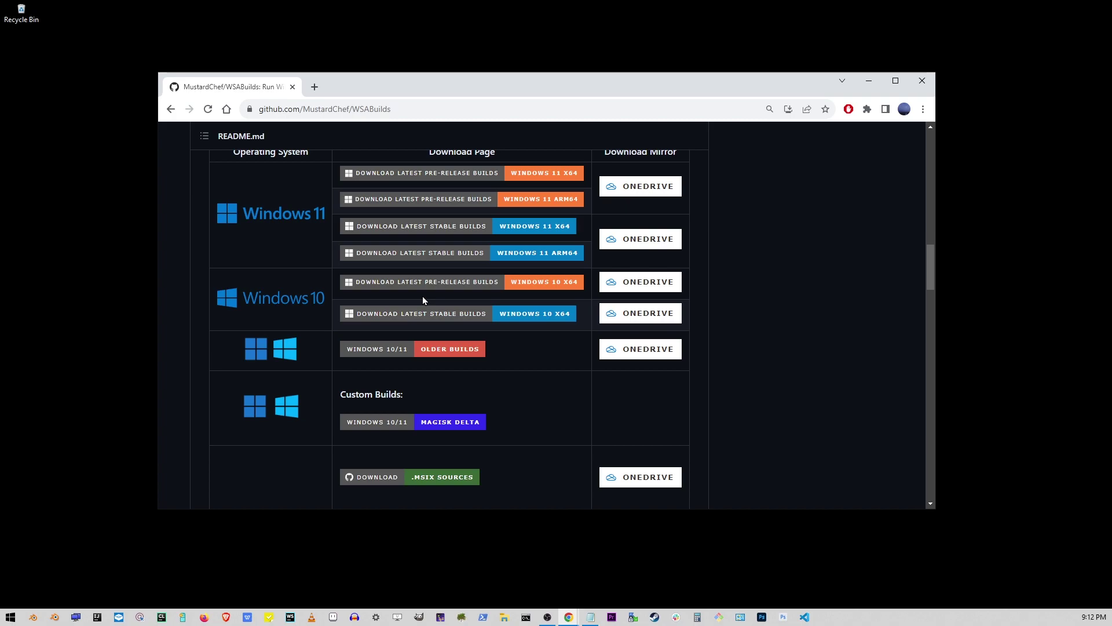
Download MindTheGapps-13.0-RemovedAmazon_Windows_10.zip from the Windows 10 x64 stable release.
click(529, 319)
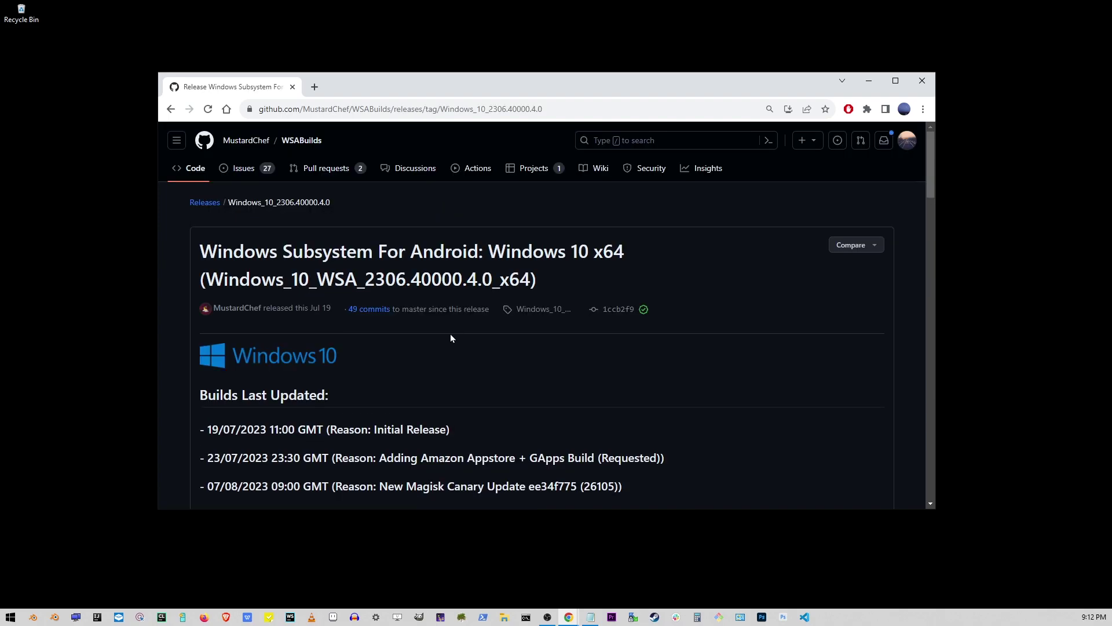
scroll(447, 339, down, 20)
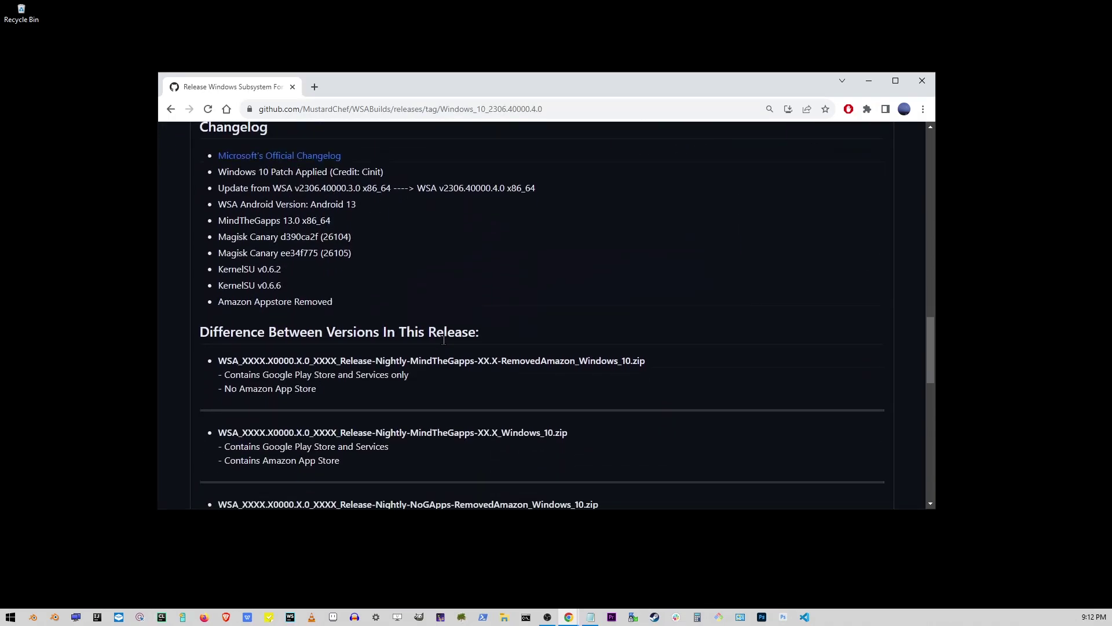
scroll(444, 339, down, 15)
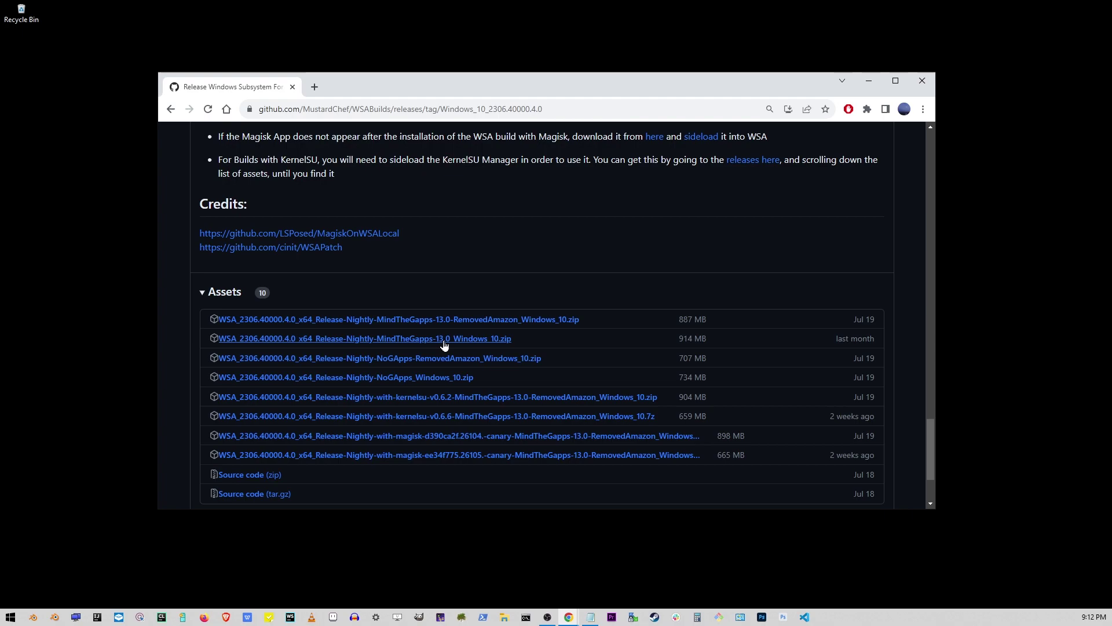
click(420, 321)
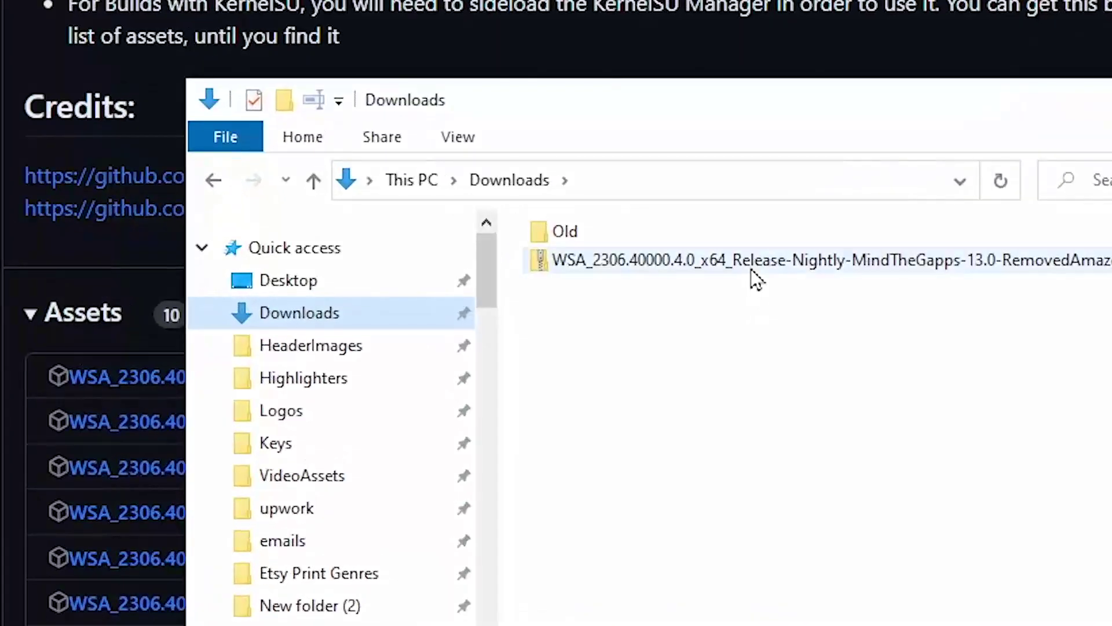
Extract the downloaded zip into Downloads, then delete the zip.
click(752, 275)
right_click(752, 274)
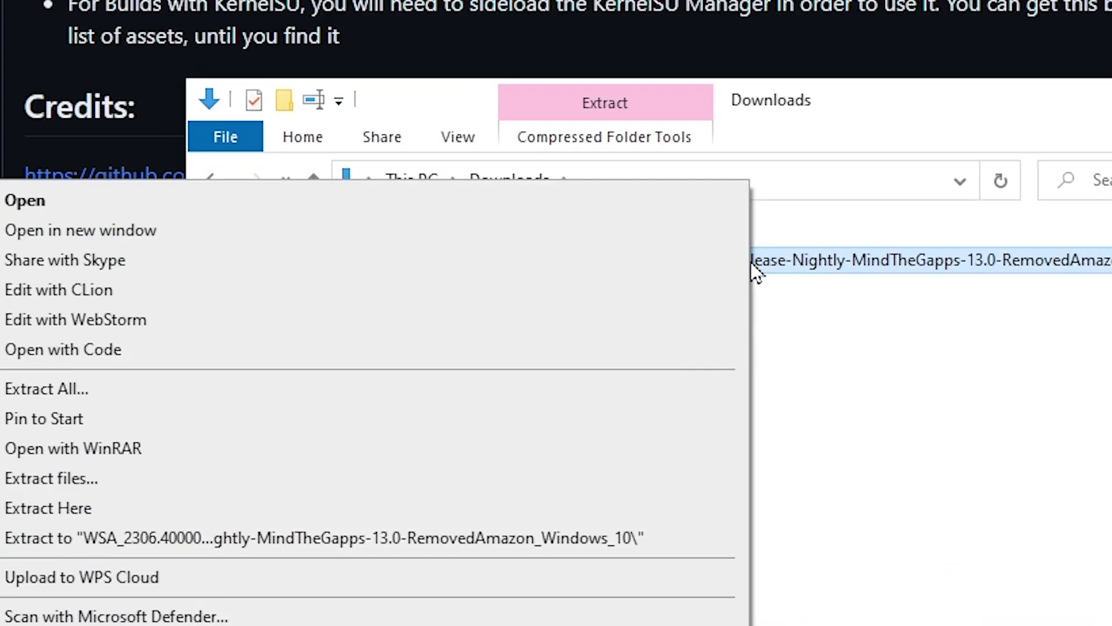
click(137, 512)
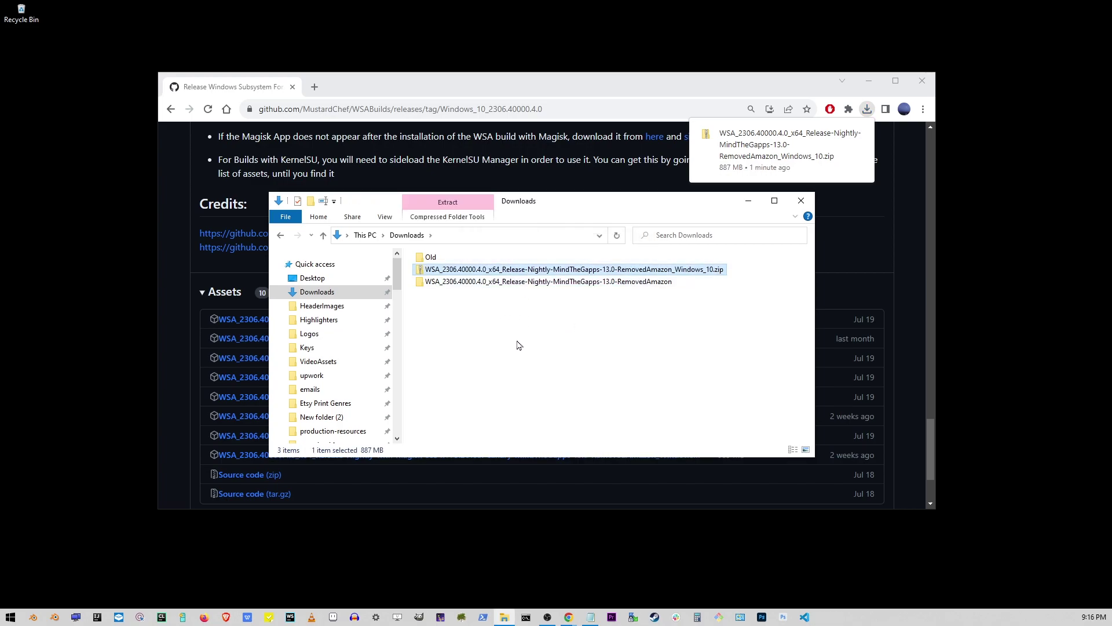
key(Delete)
Rename the extracted folder to WSA.
click(452, 274)
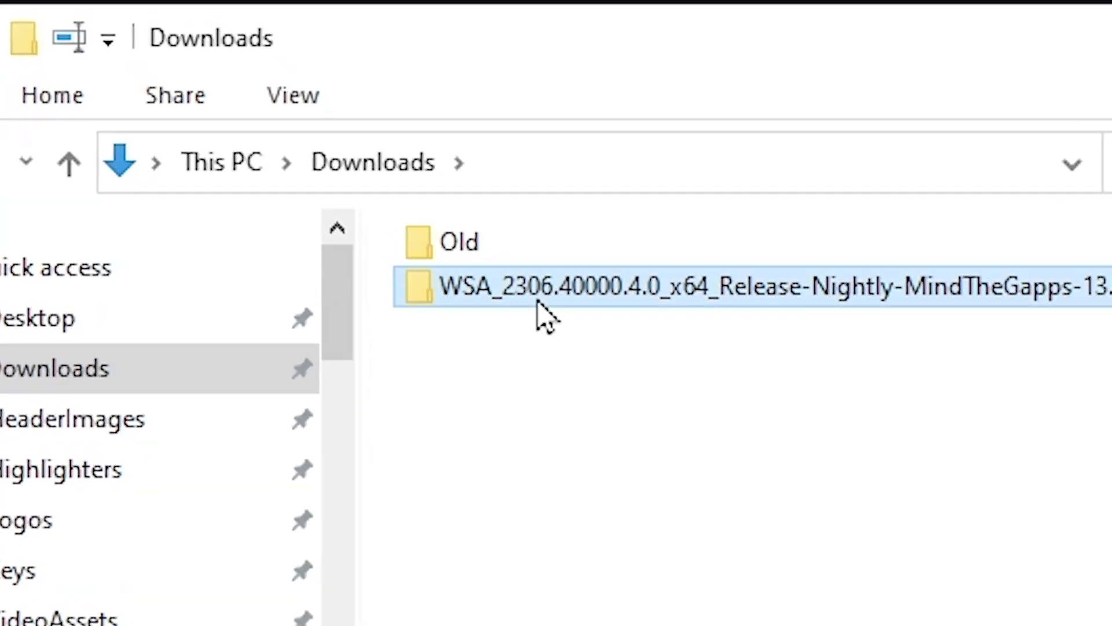
click(528, 299)
click(494, 285)
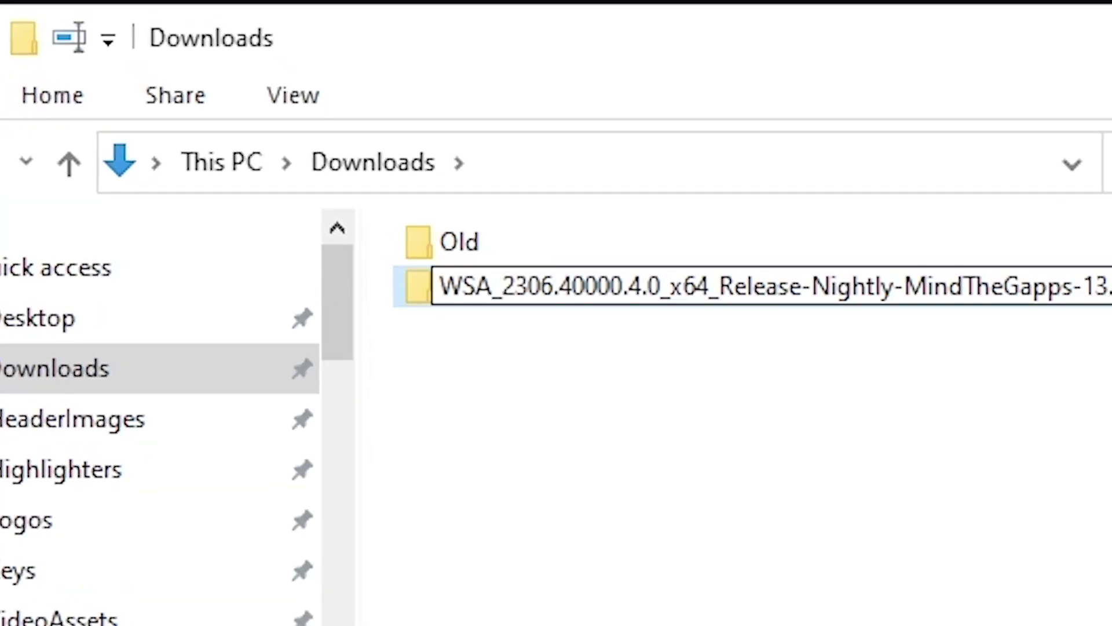
key(shift+End)
key(Delete)
key(Return)
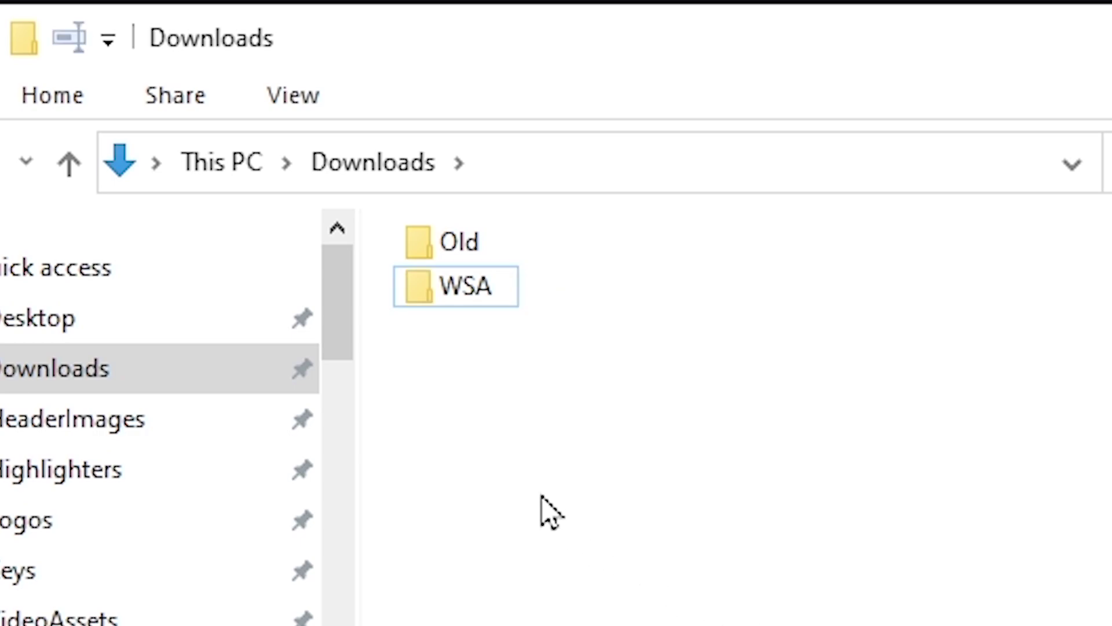
Cut the WSA folder and paste it into OneDrive's Documents folder.
right_click(452, 302)
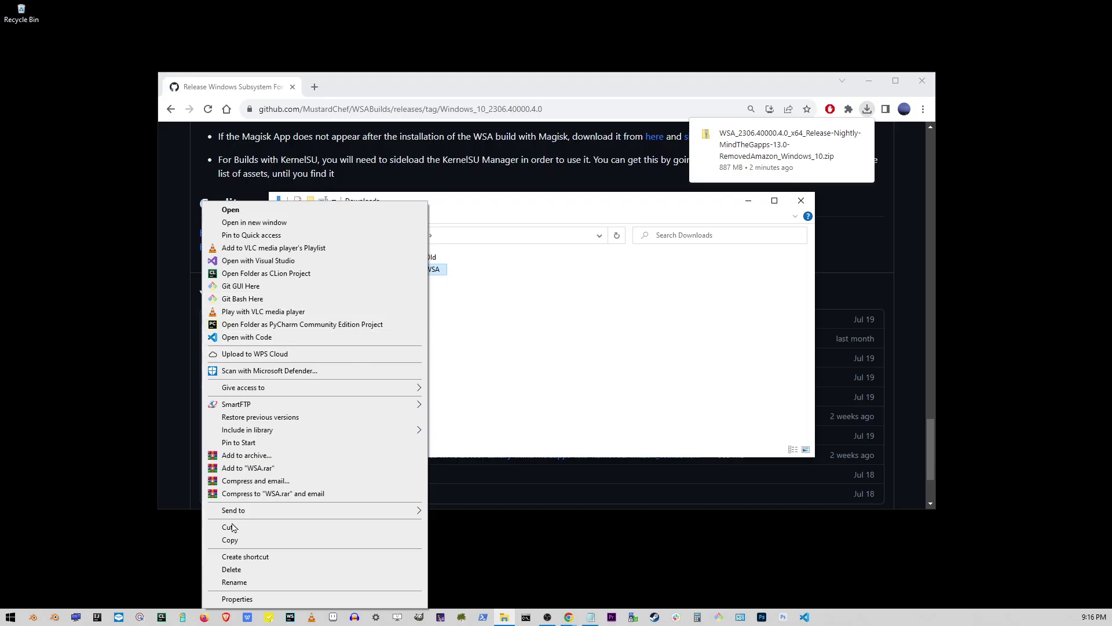
click(231, 527)
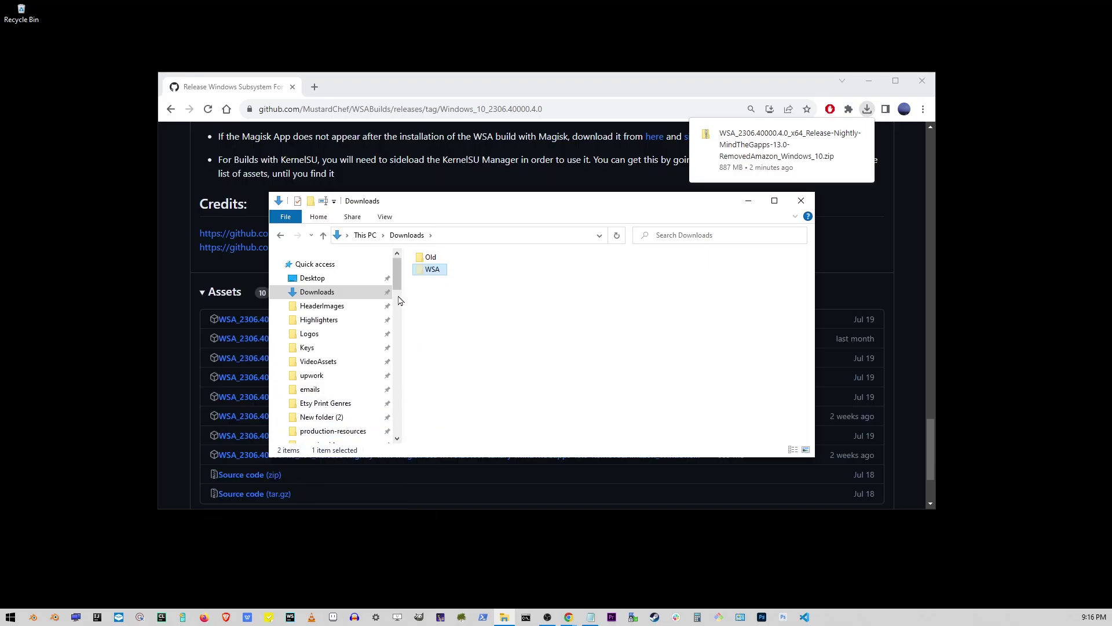
drag(397, 283, 398, 400)
click(319, 349)
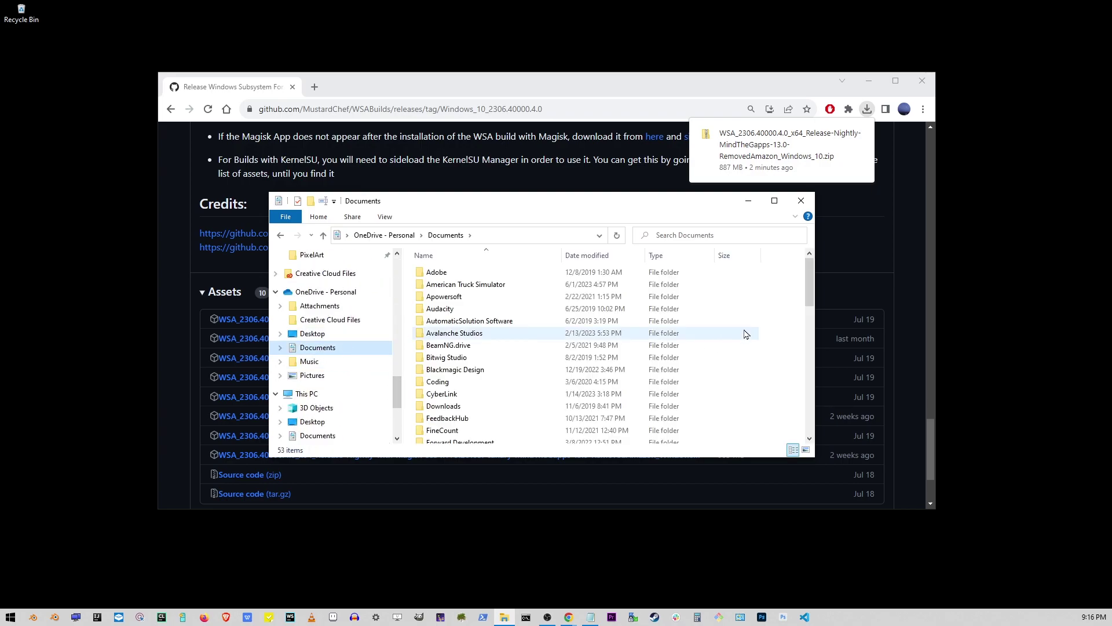
right_click(516, 328)
right_click(549, 320)
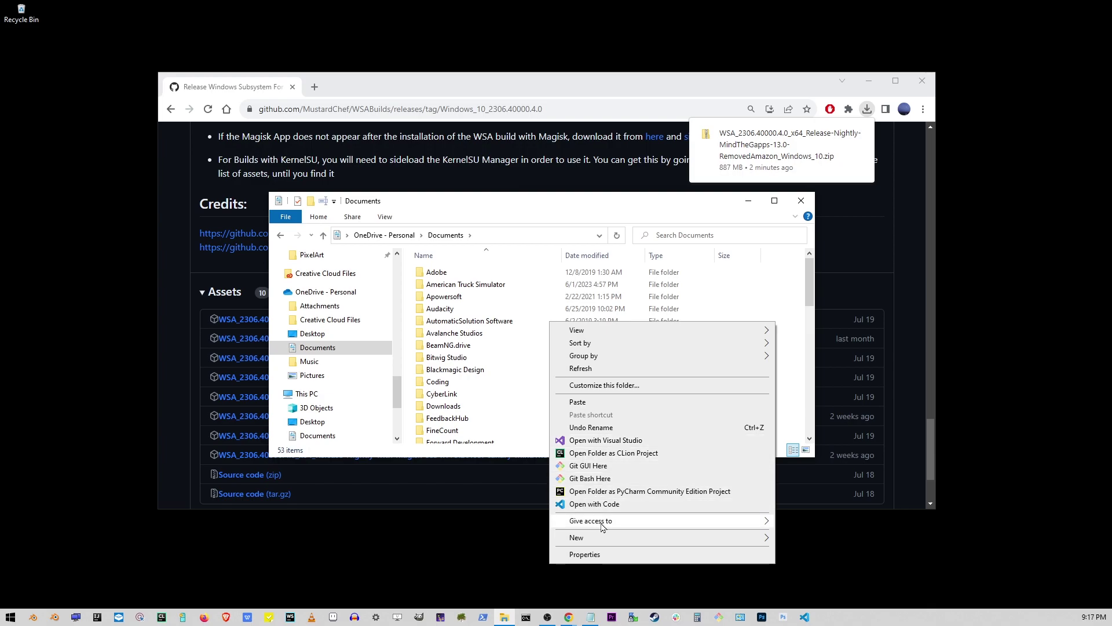
click(592, 404)
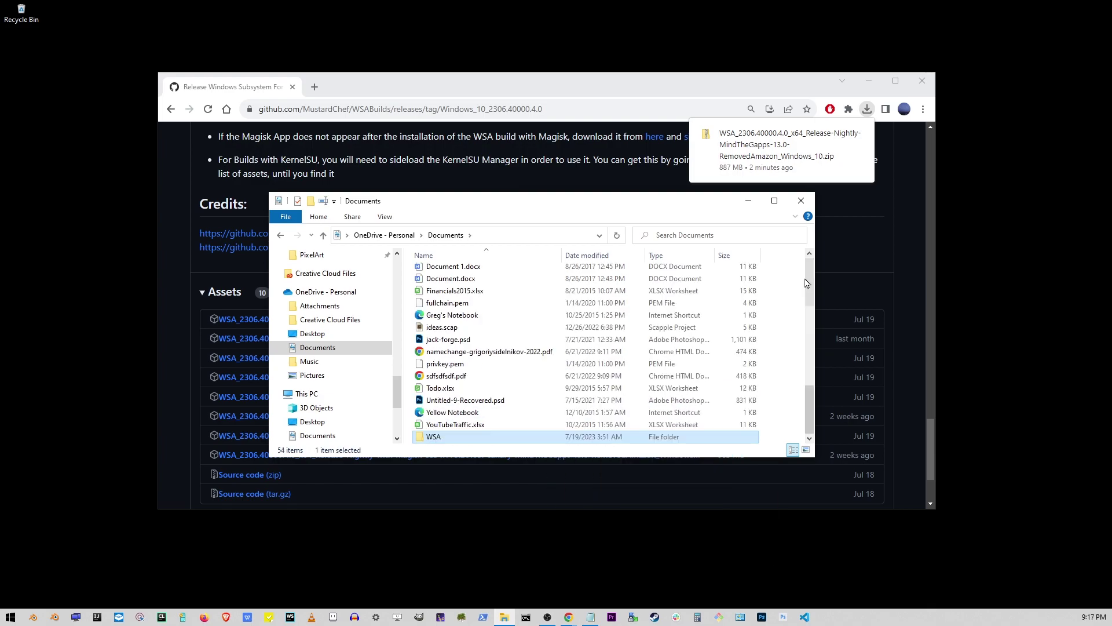
Run the Run.bat script inside the WSA folder as administrator.
double_click(452, 429)
scroll(504, 340, down, 2)
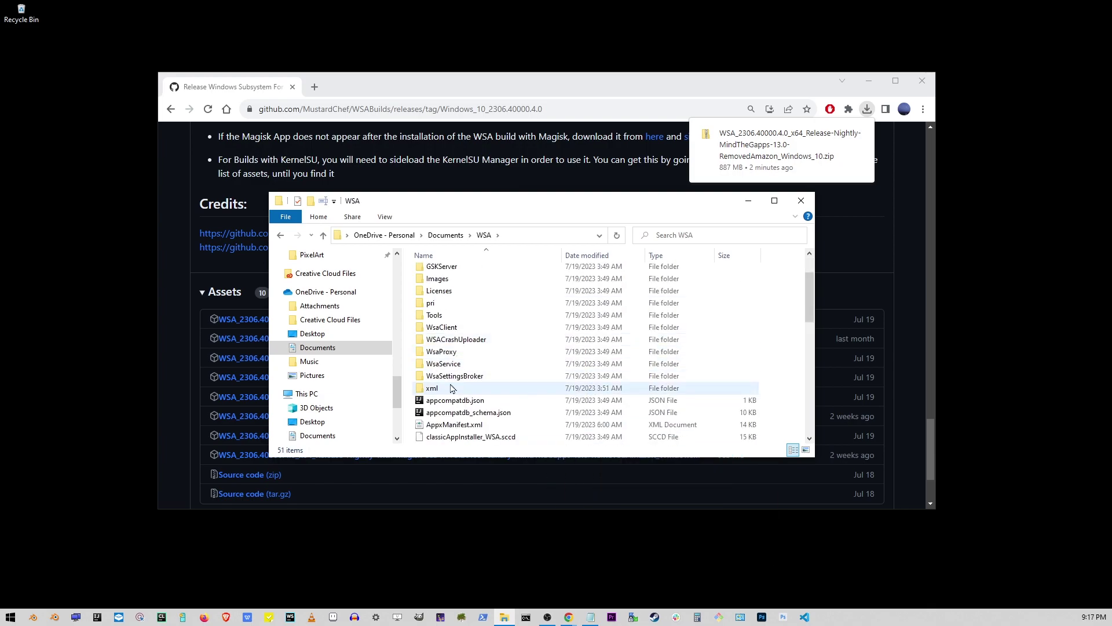
scroll(789, 353, up, 2)
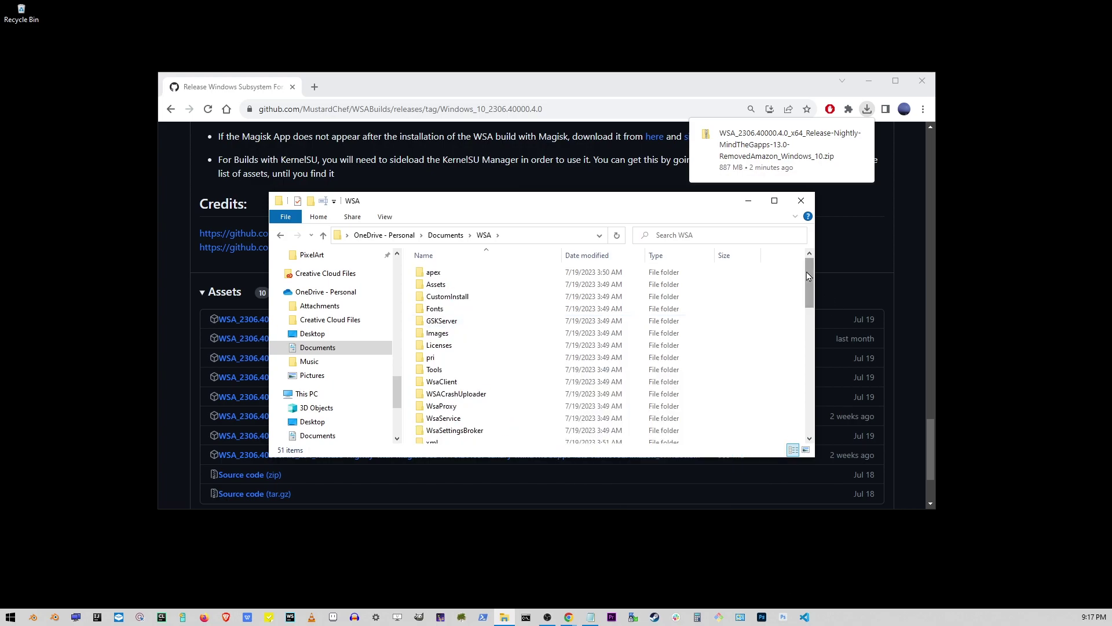
drag(809, 282, 829, 389)
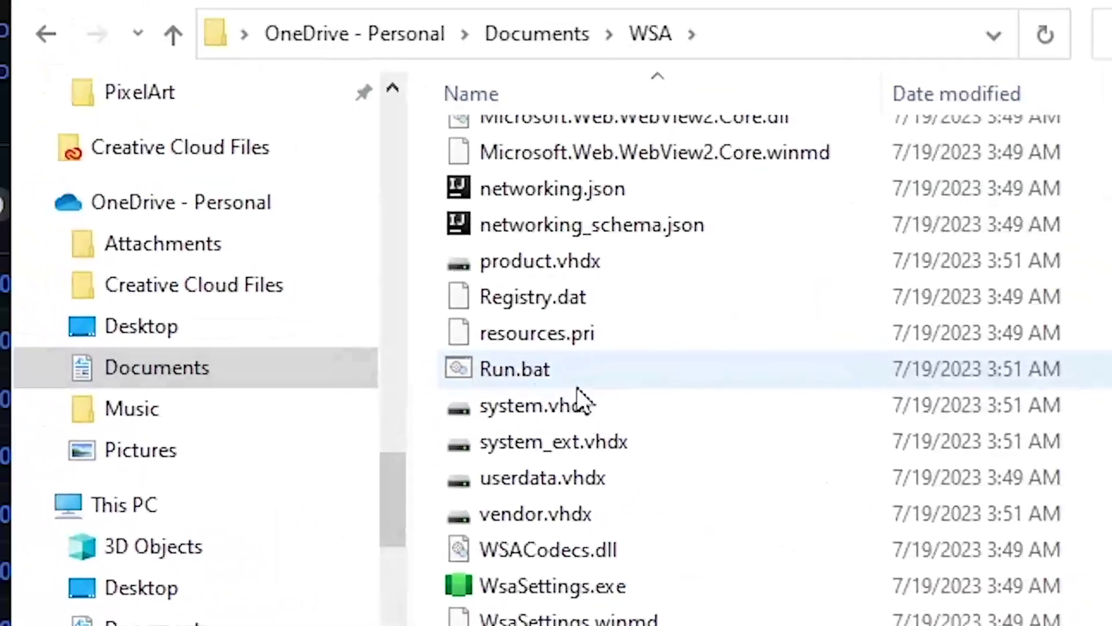
double_click(451, 341)
right_click(601, 399)
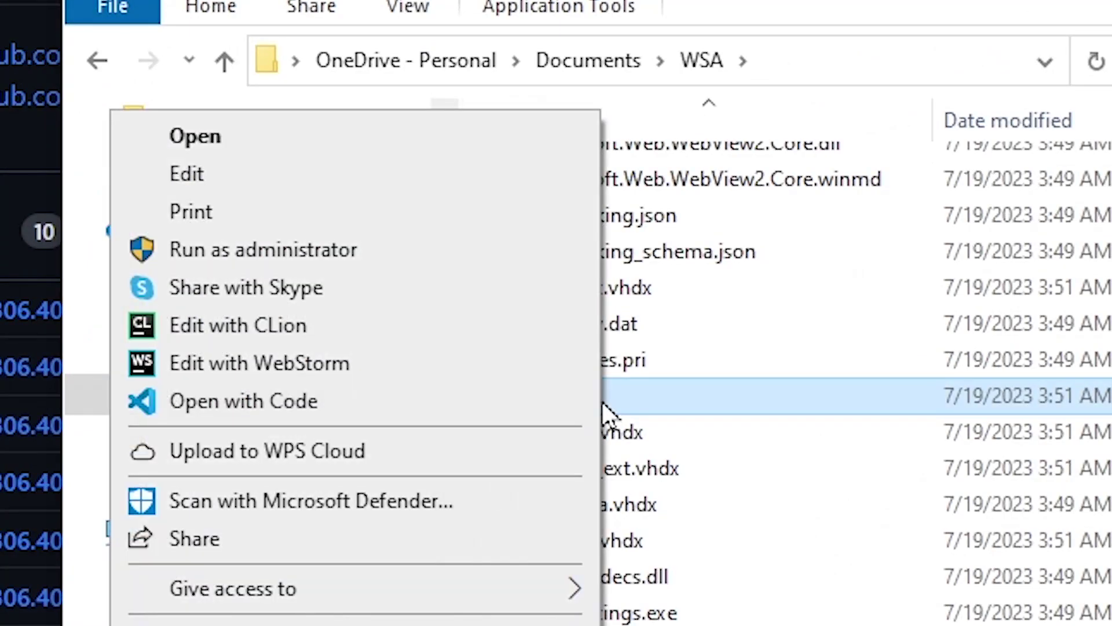
click(409, 259)
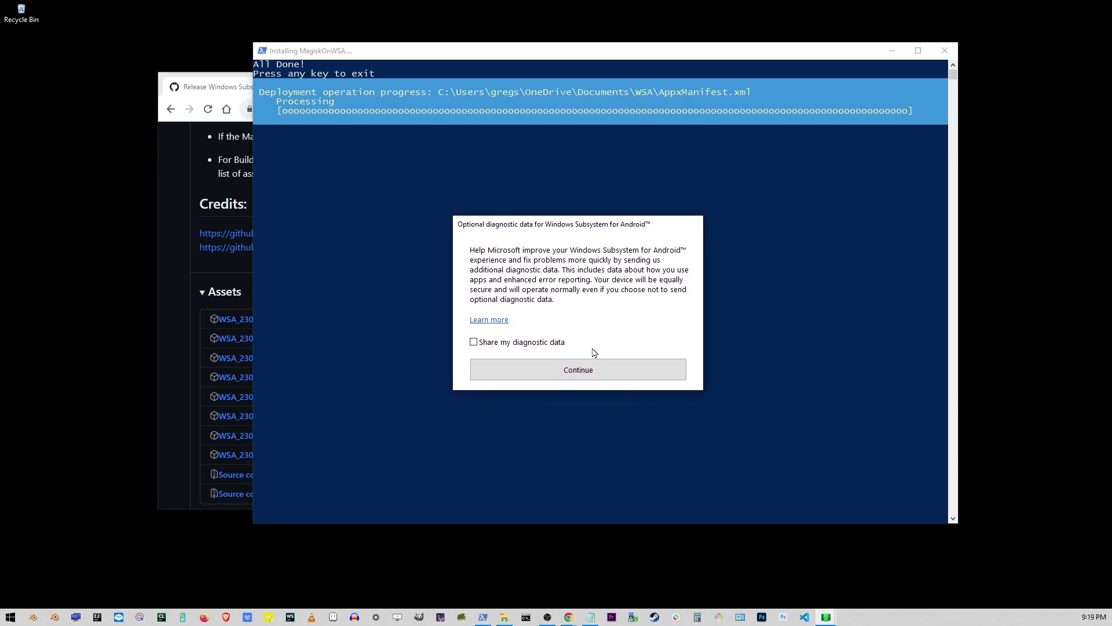
Continue WSA setup without sharing diagnostic data, then start the Google sign-in.
click(587, 370)
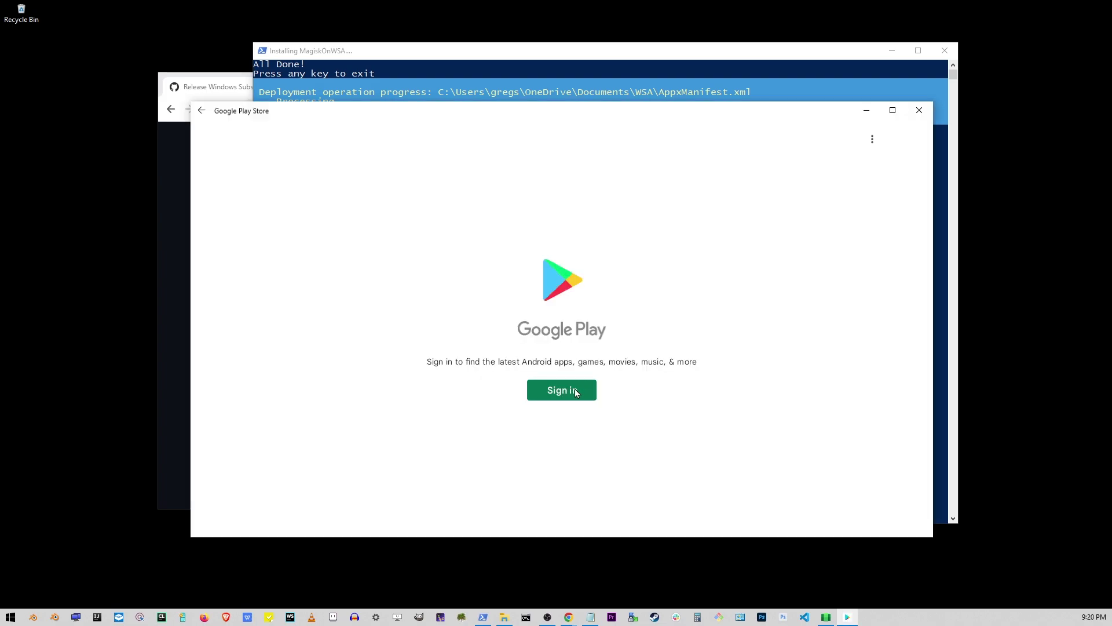
click(574, 389)
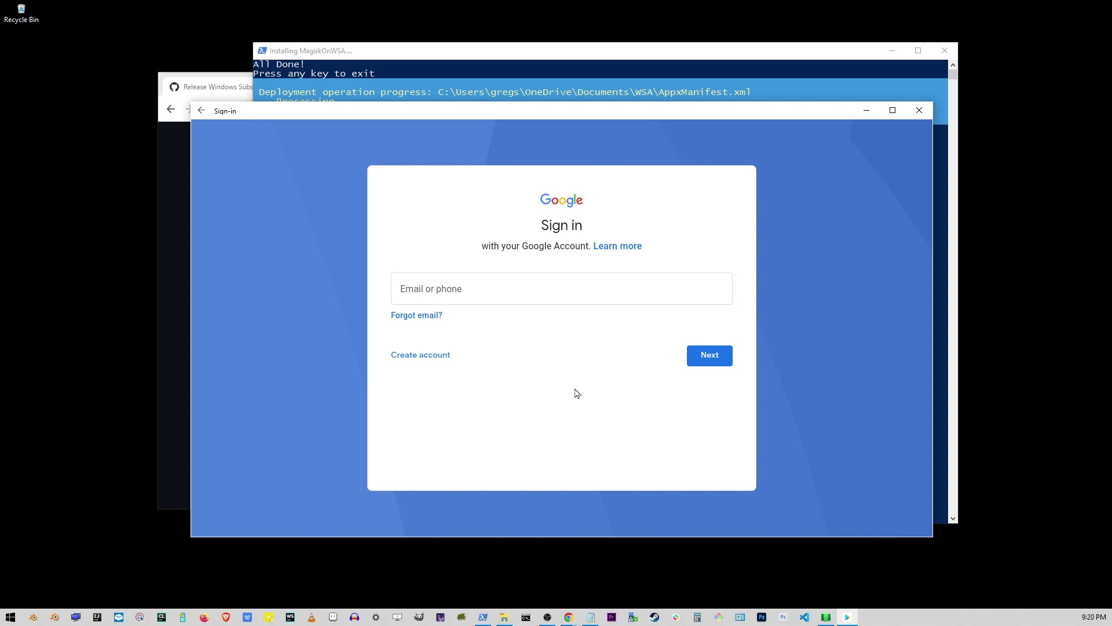
Enter the Google account e-mail, continue, and agree to the terms of service.
click(509, 292)
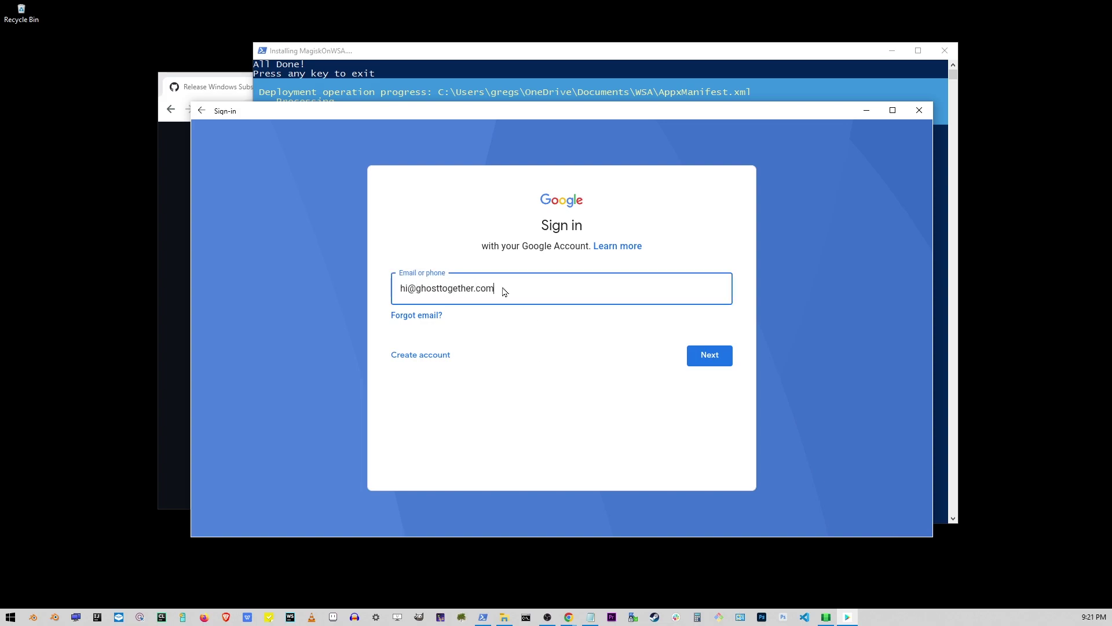
click(708, 356)
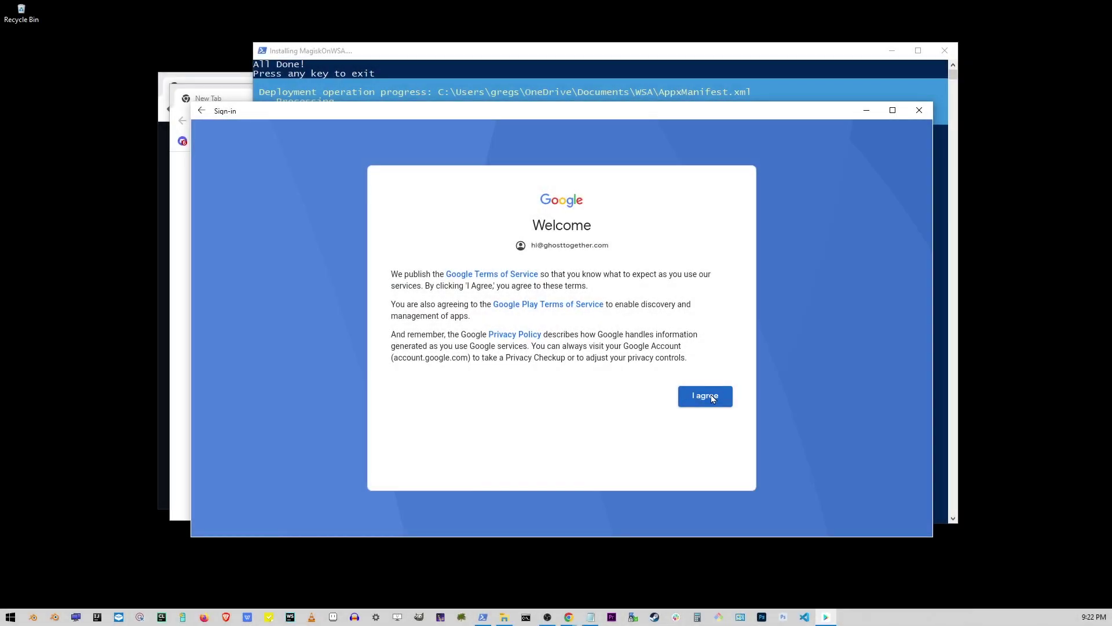
click(710, 396)
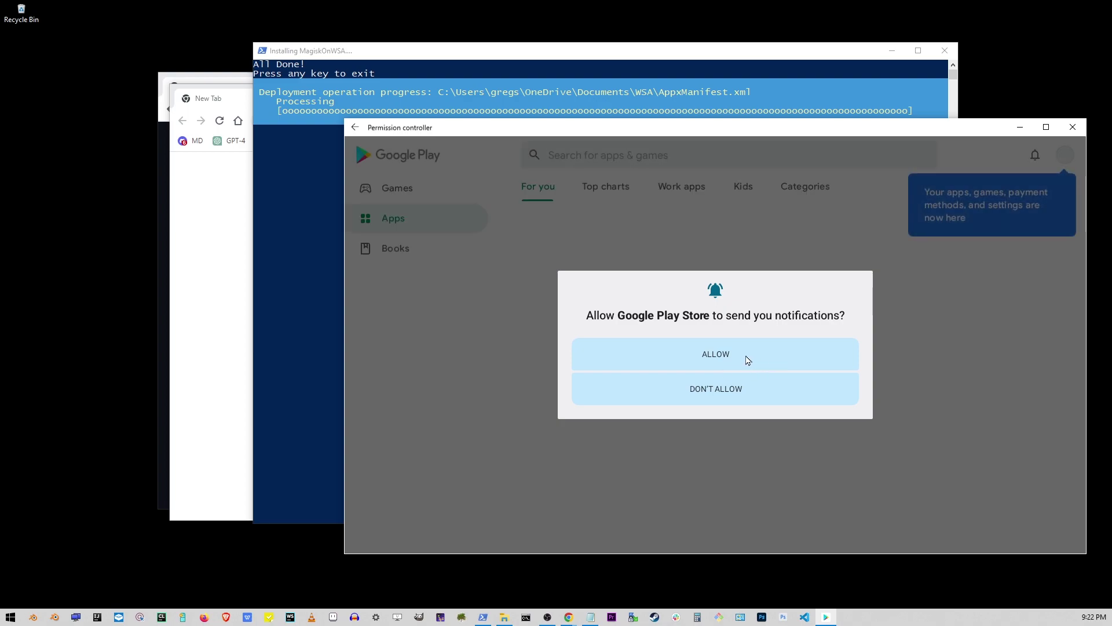
Decline Play Store notifications, skip the Play Points offer, maximize the store and scroll to Stay connected.
click(731, 387)
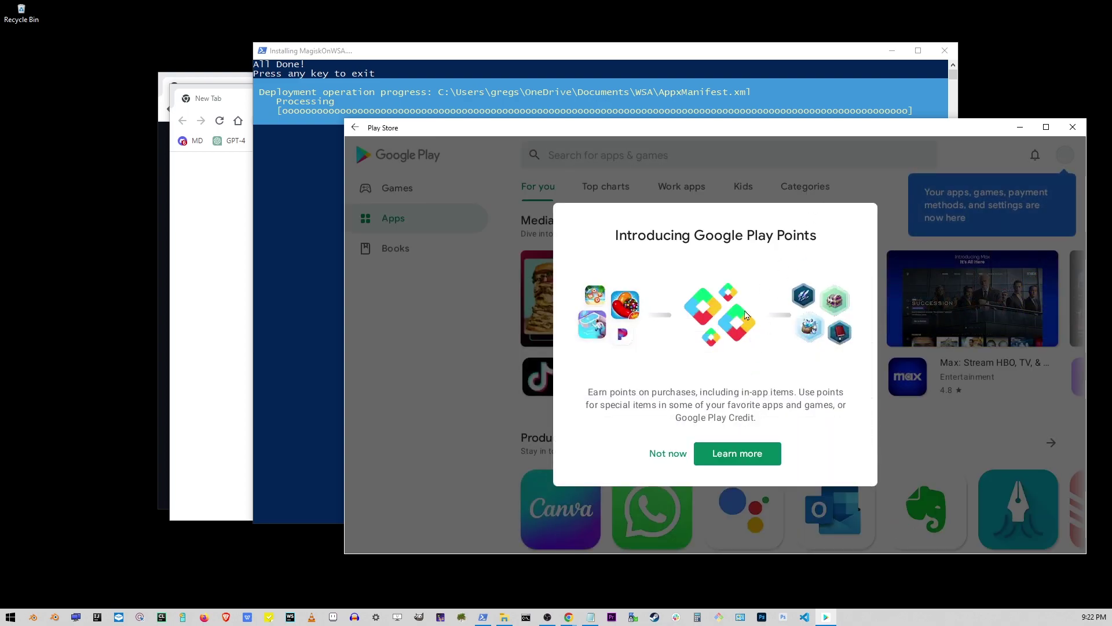
click(668, 455)
drag(878, 131, 770, 111)
double_click(770, 104)
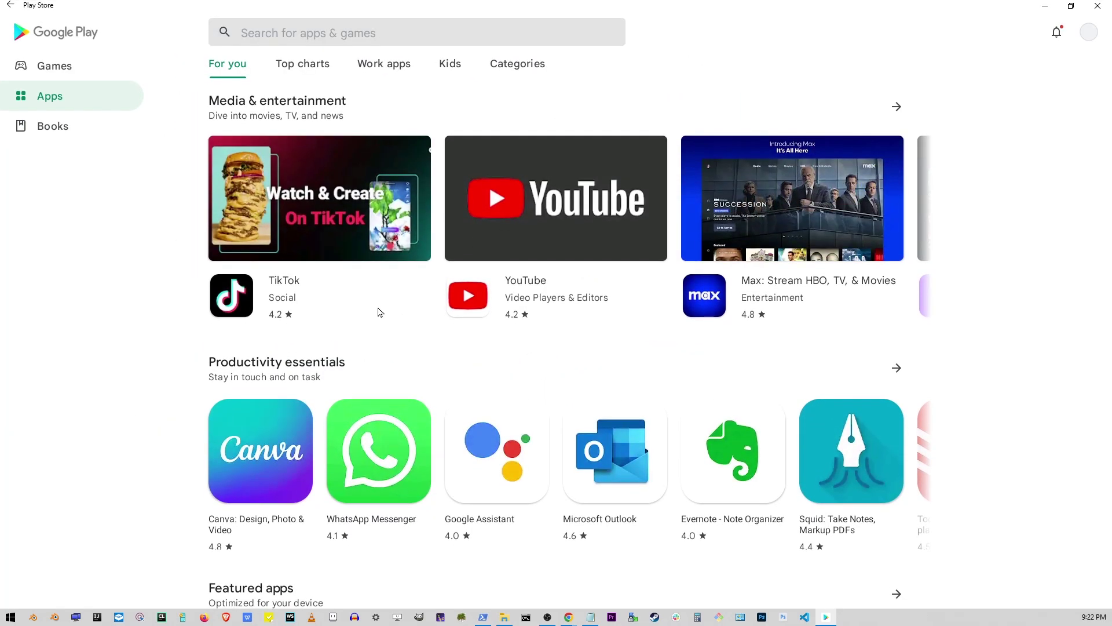
scroll(379, 311, down, 10)
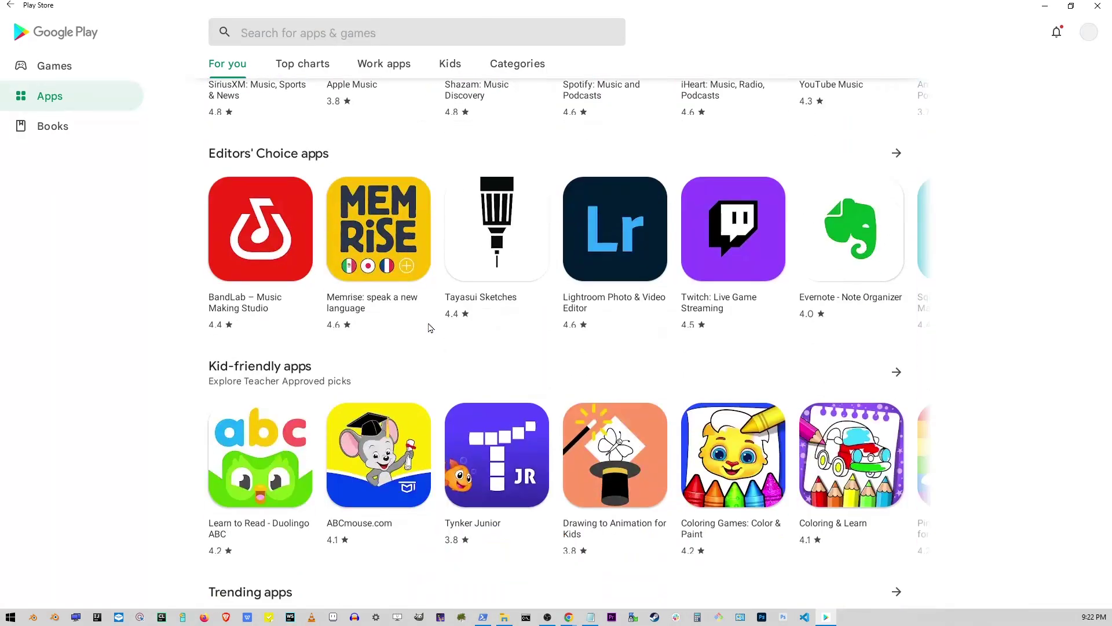
scroll(430, 328, down, 15)
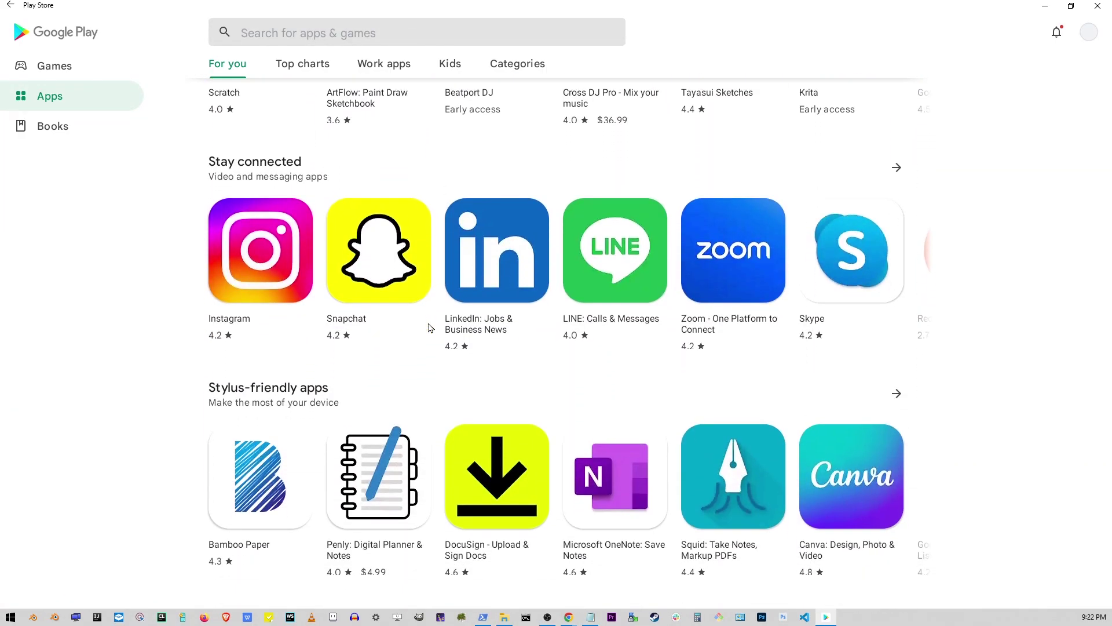
scroll(430, 328, down, 1)
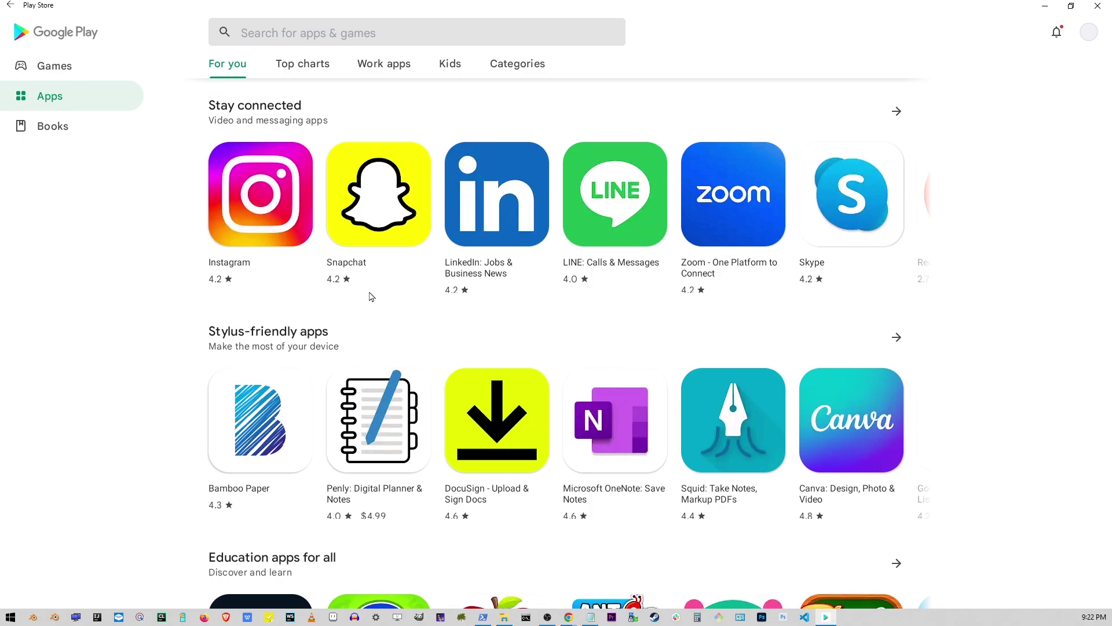
Install Instagram from its Play Store details page and close the finished installer console.
click(220, 196)
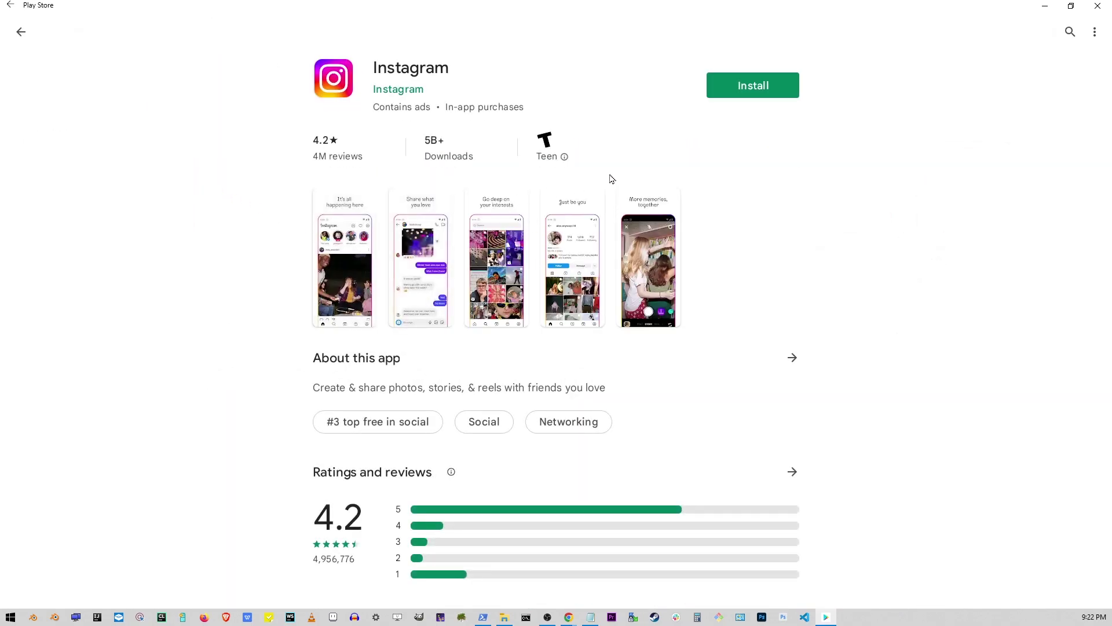
click(753, 86)
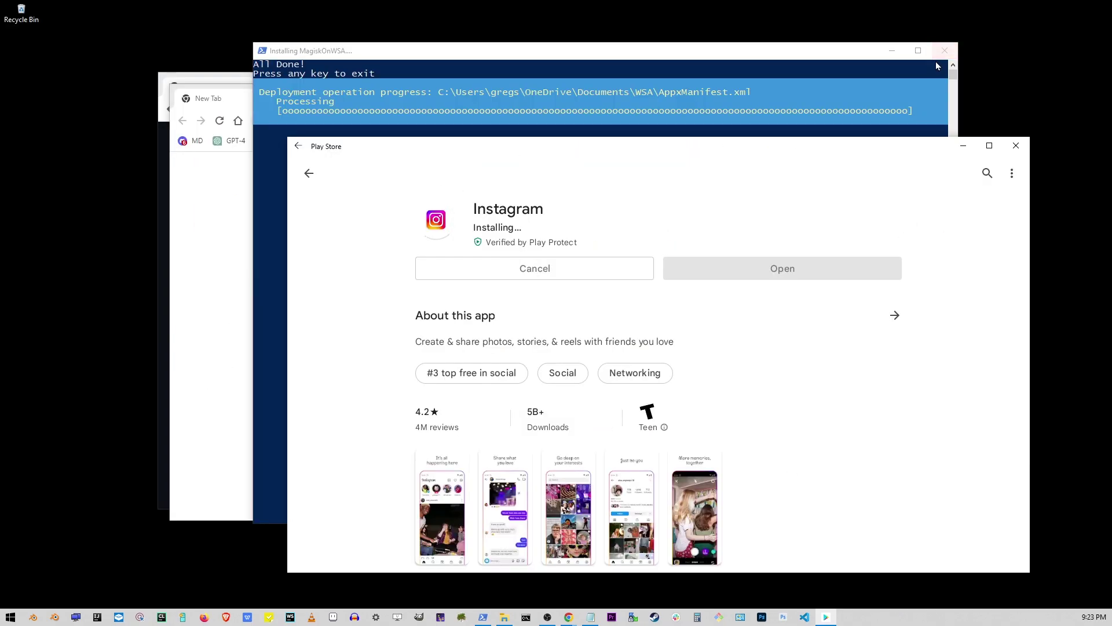
click(941, 62)
click(943, 52)
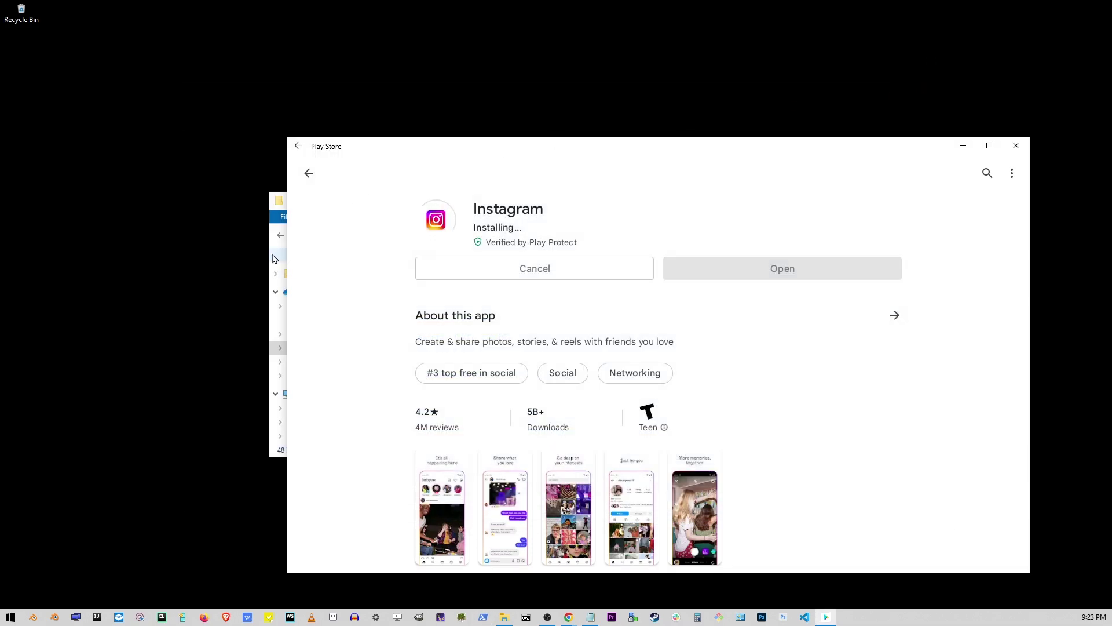
Close the File Explorer window and launch the newly installed Instagram to its login screen.
click(272, 257)
click(803, 200)
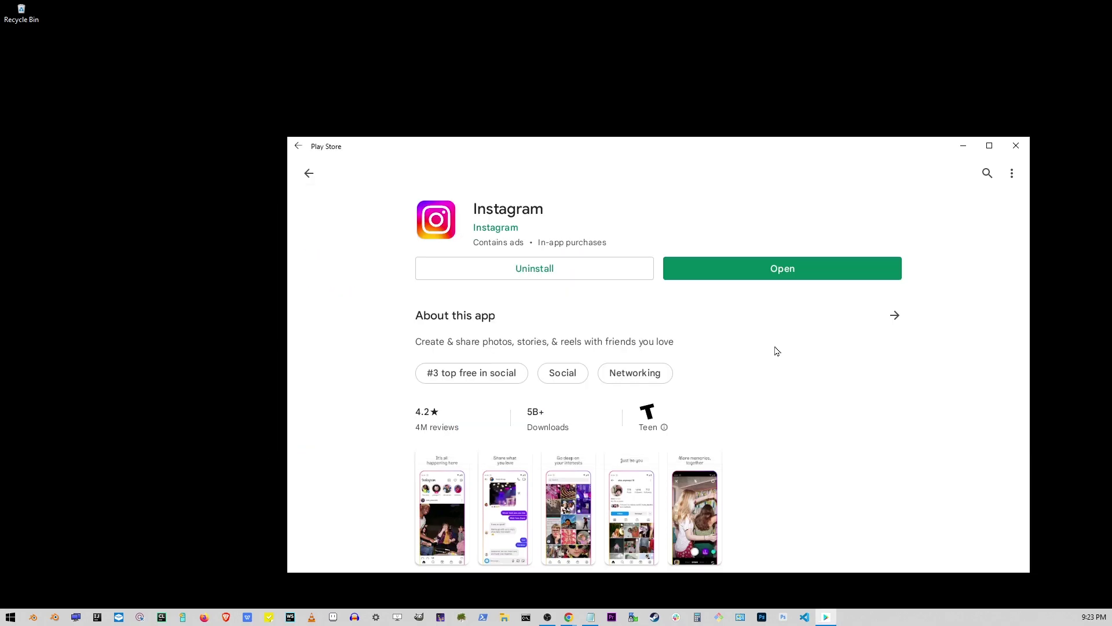
click(832, 264)
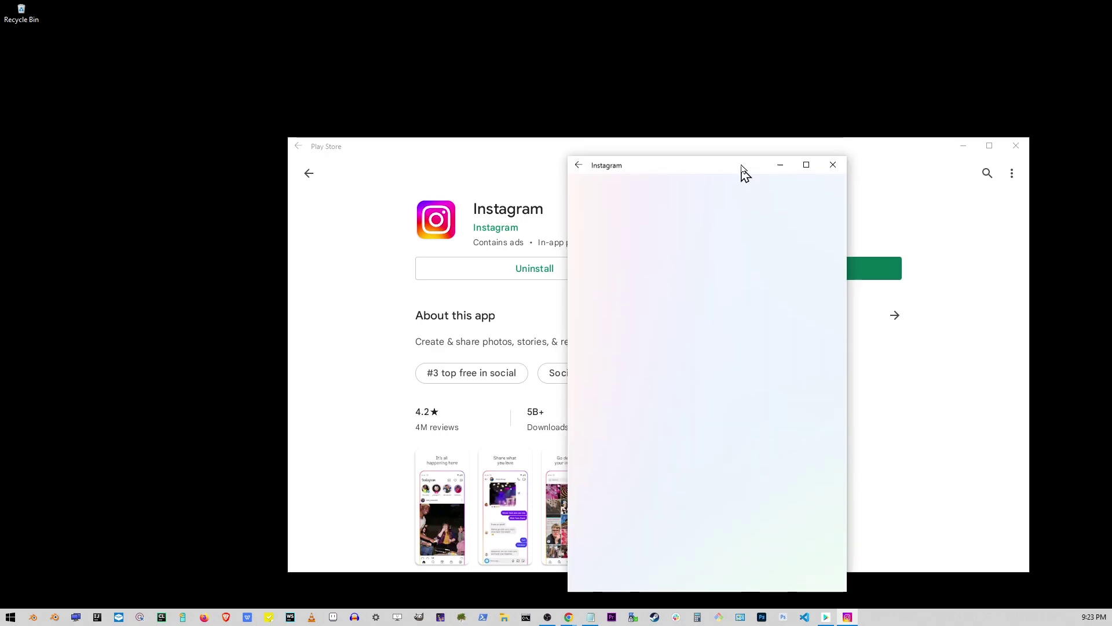
drag(740, 174, 714, 99)
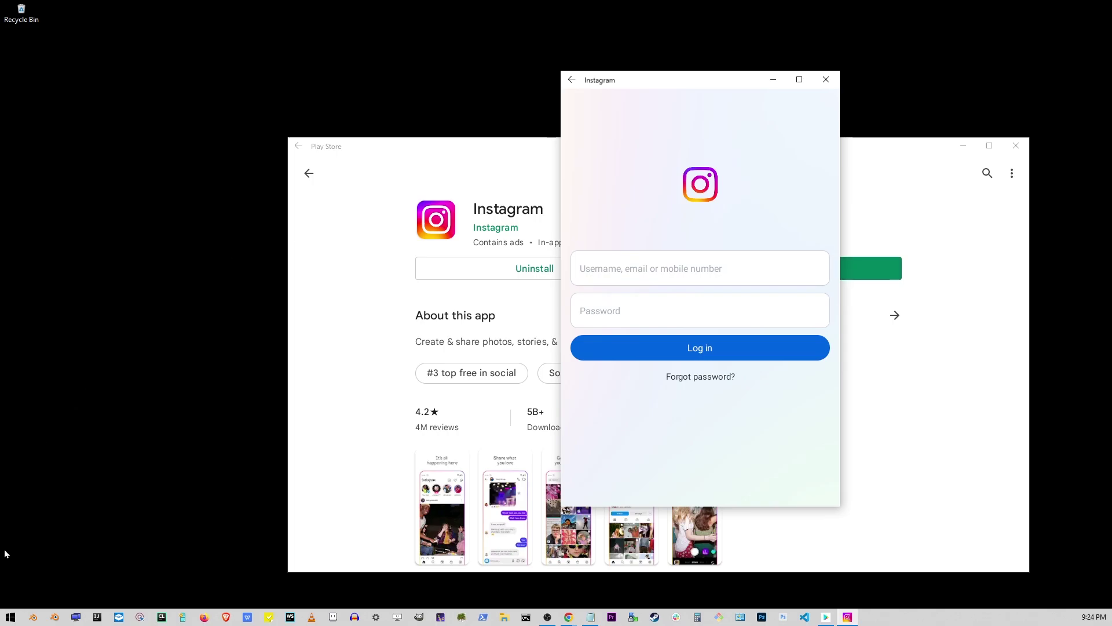
Search Start for 'uninstall' and open the Add or remove programs settings.
click(12, 617)
text(u)
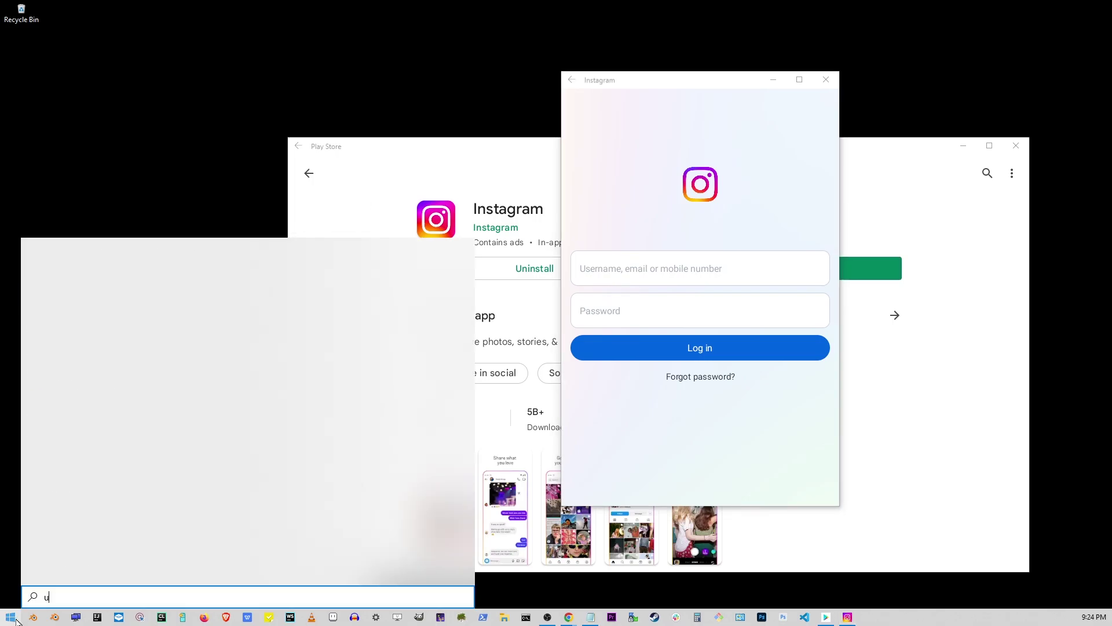
text(ninstall)
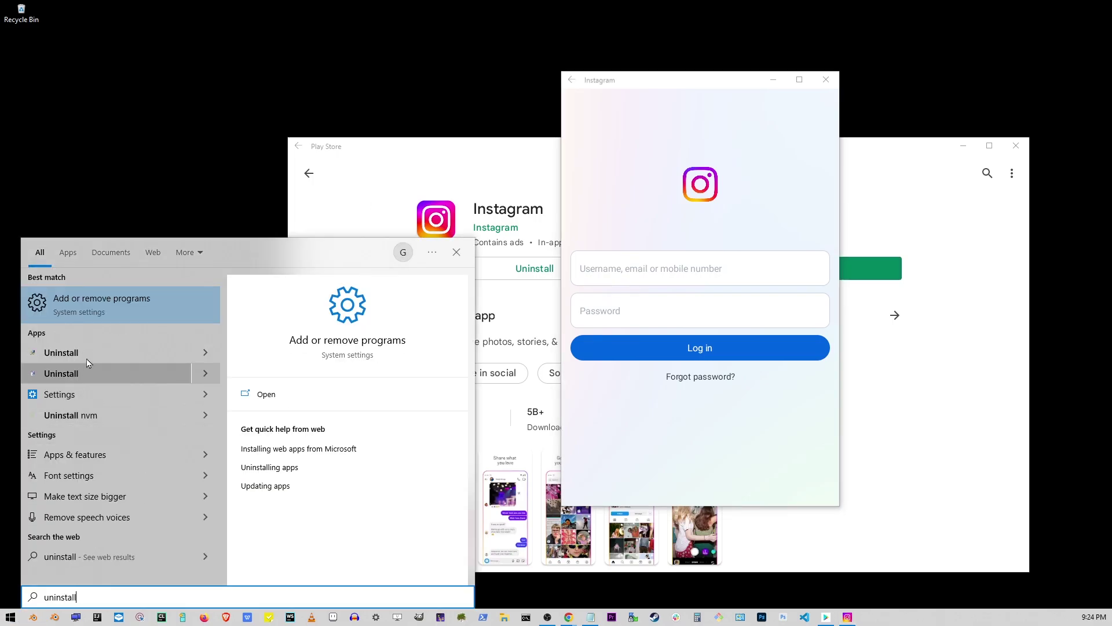
click(108, 309)
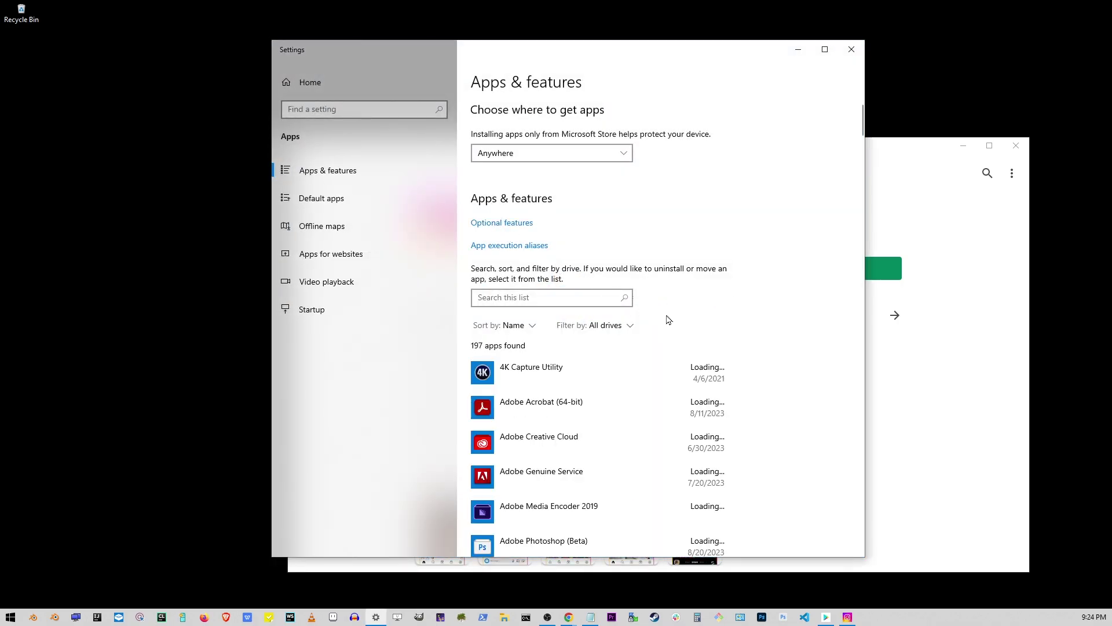
Filter the installed apps list by 'insta' and uninstall Instagram, confirming the removal.
click(583, 305)
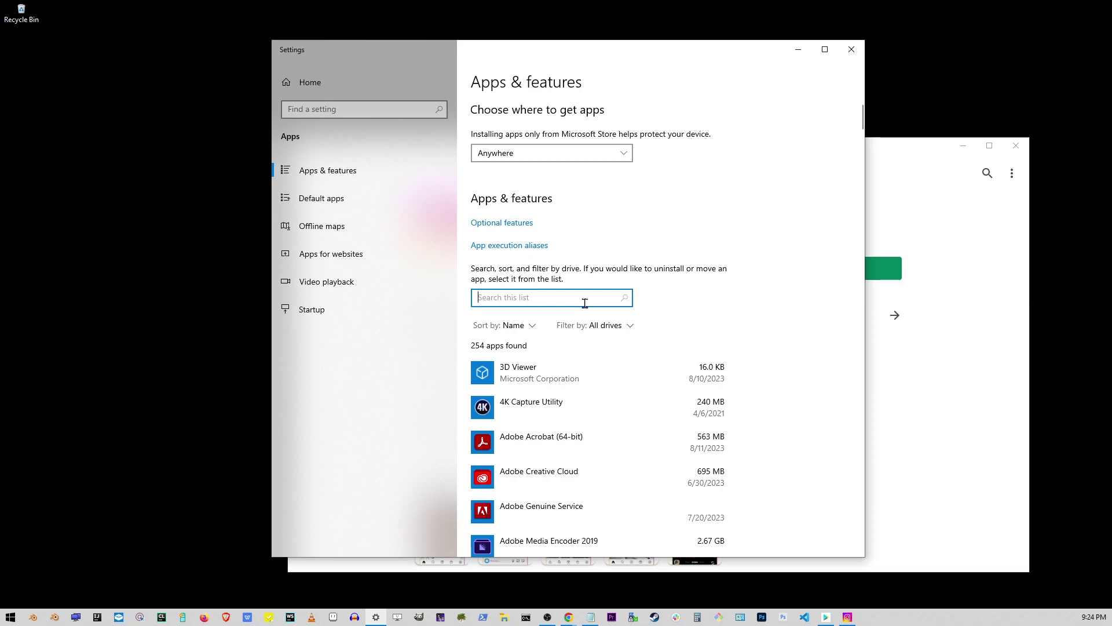
text(insta)
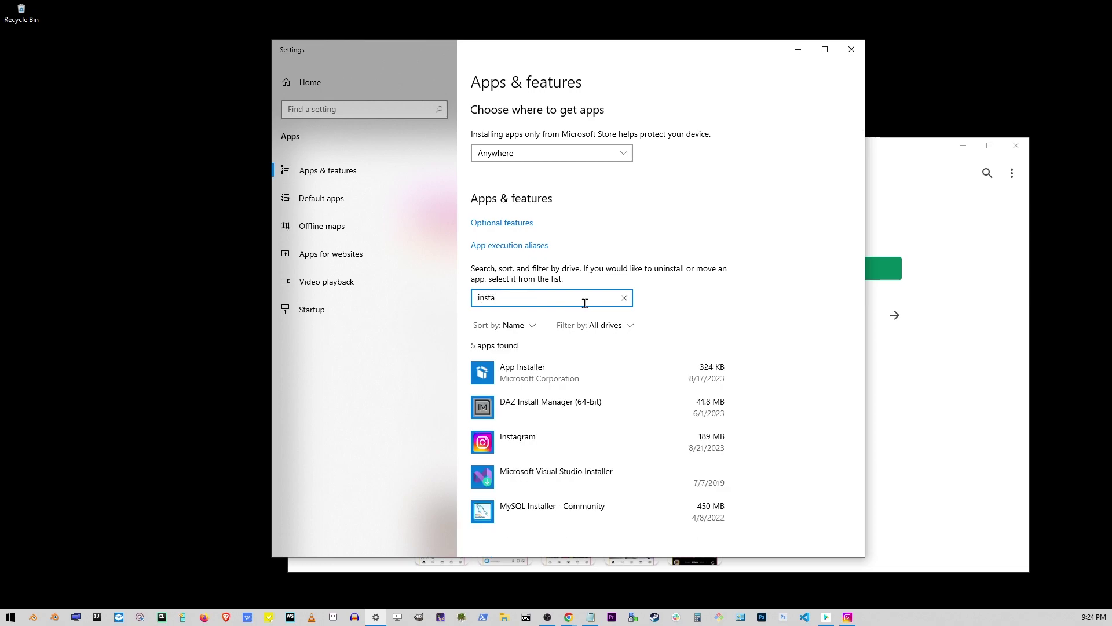
scroll(585, 303, down, 3)
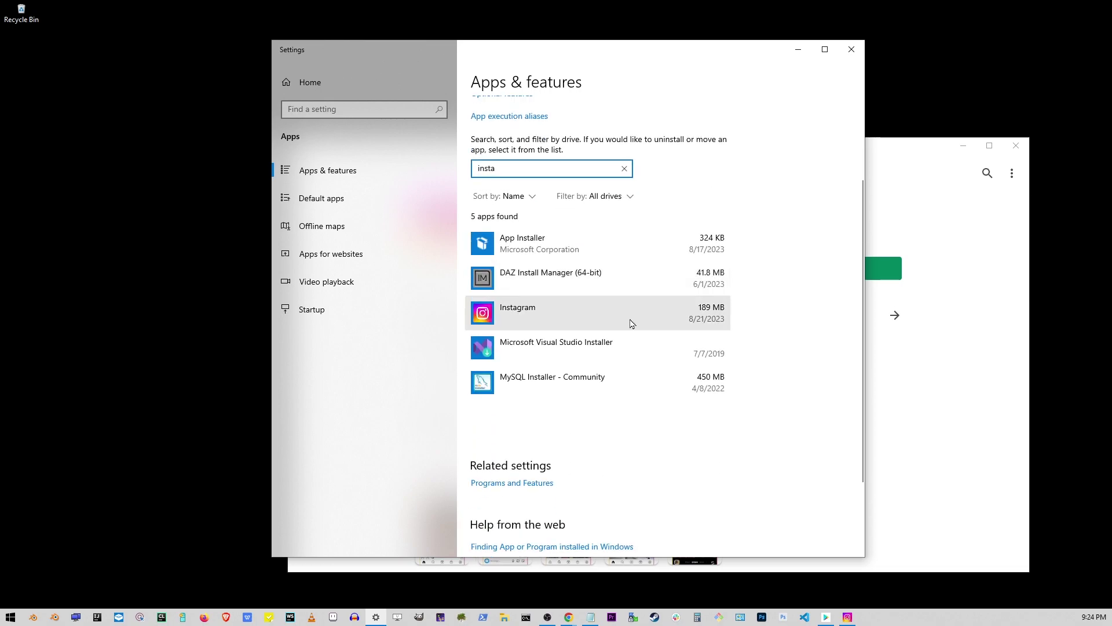
click(590, 320)
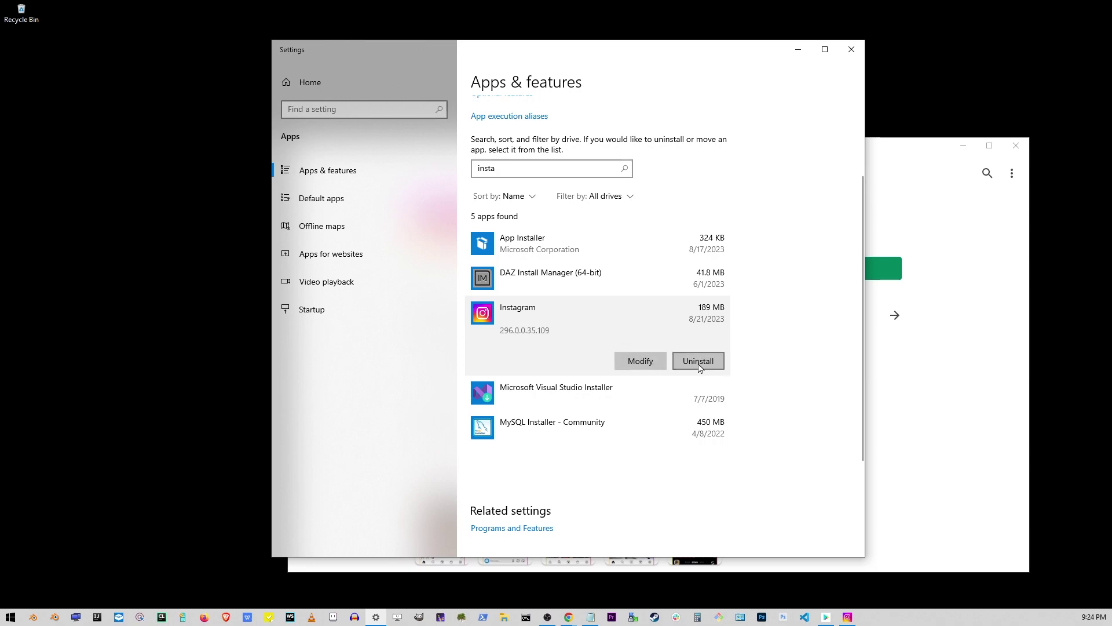
click(699, 361)
click(750, 335)
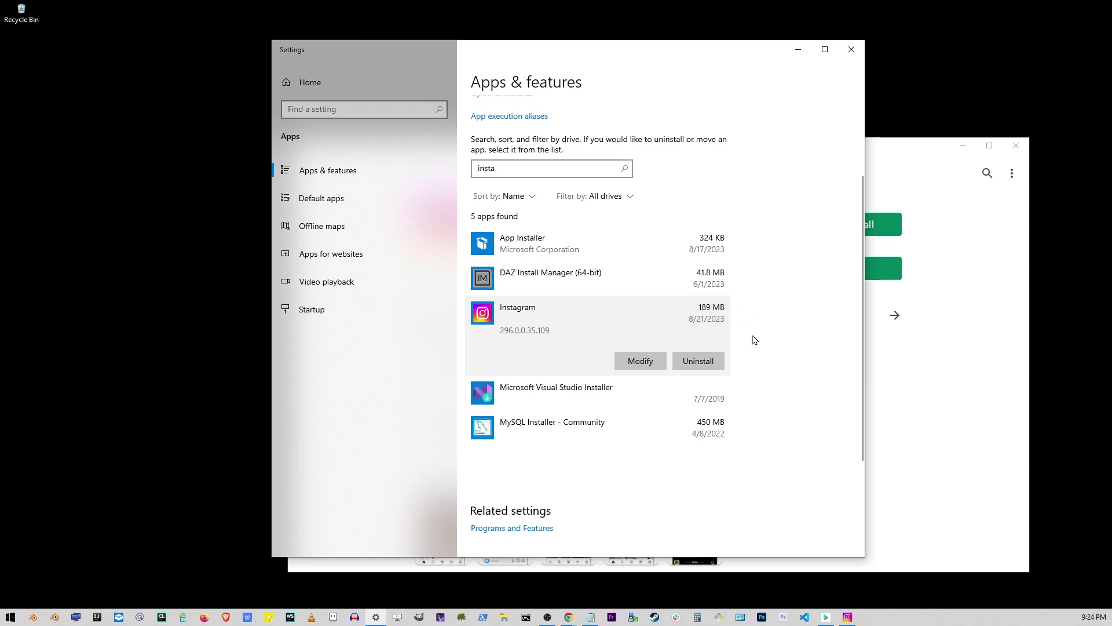